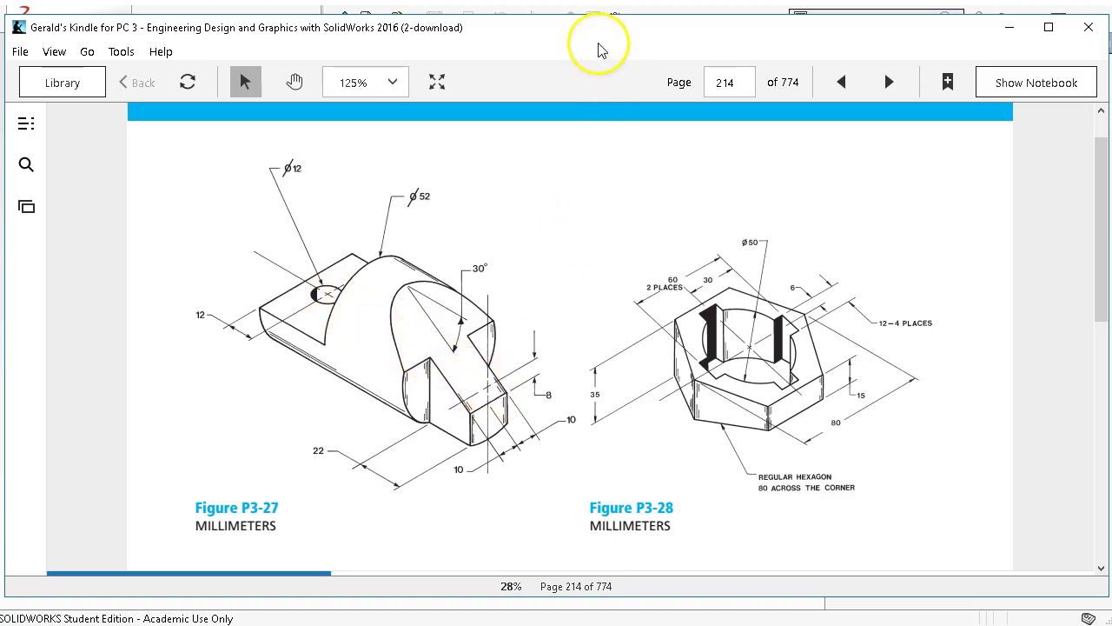
Move the e-book drawing aside, switch to SOLIDWORKS and create a new part from the Part mm template
{"action": "left_click_drag", "start_coordinate": [596, 45], "coordinate": [1111, 240]}
{"action": "left_click", "coordinate": [538, 279]}
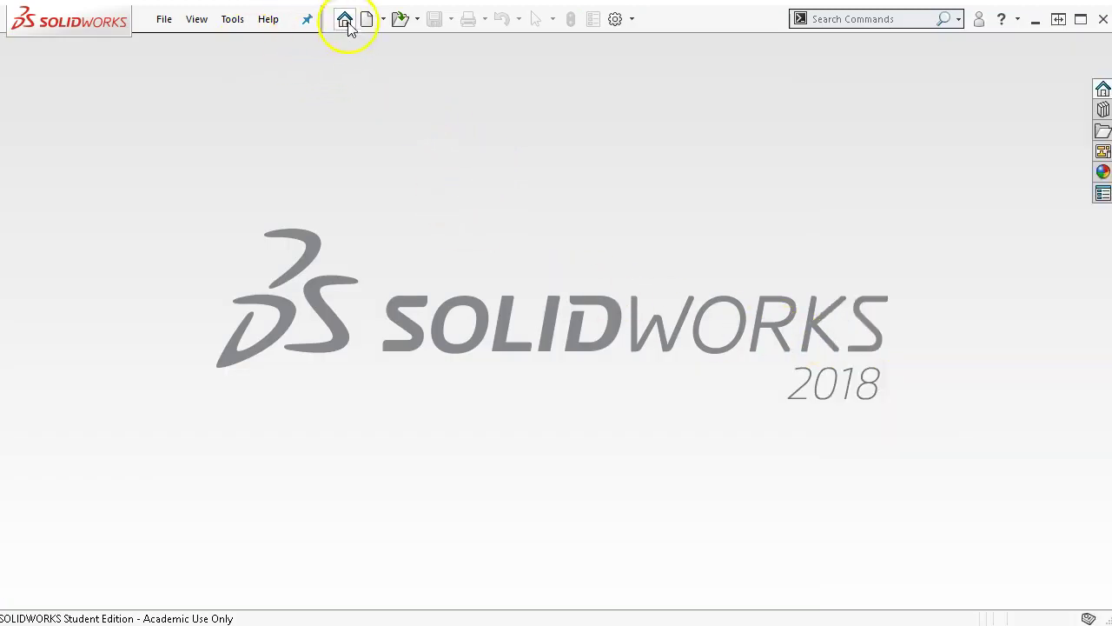
{"action": "left_click", "coordinate": [365, 19]}
{"action": "left_click", "coordinate": [412, 195]}
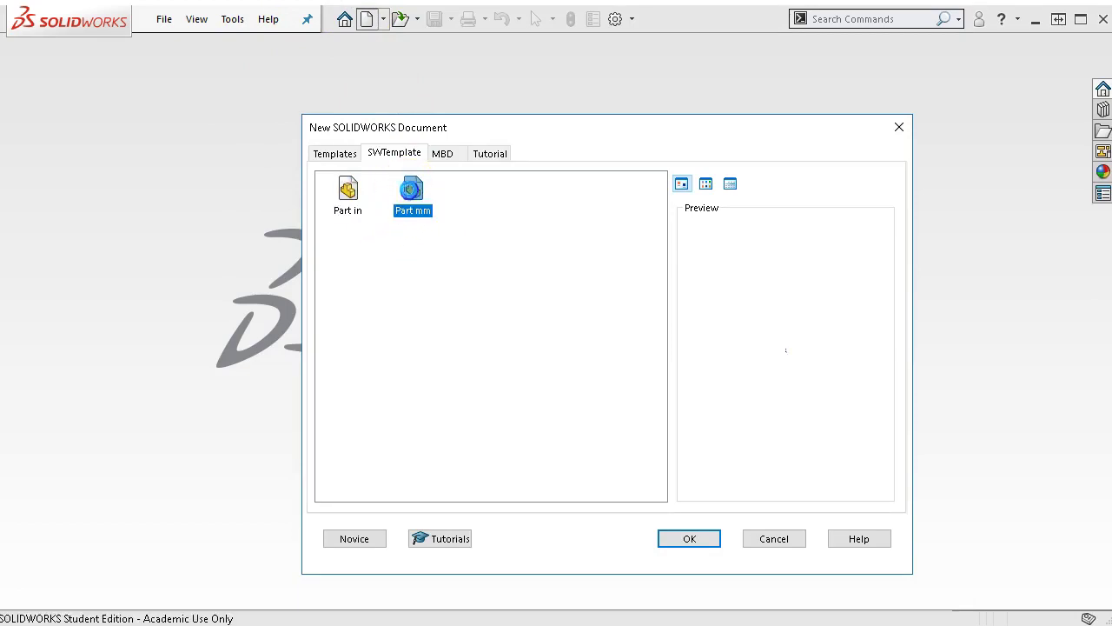
{"action": "double_click", "coordinate": [409, 191]}
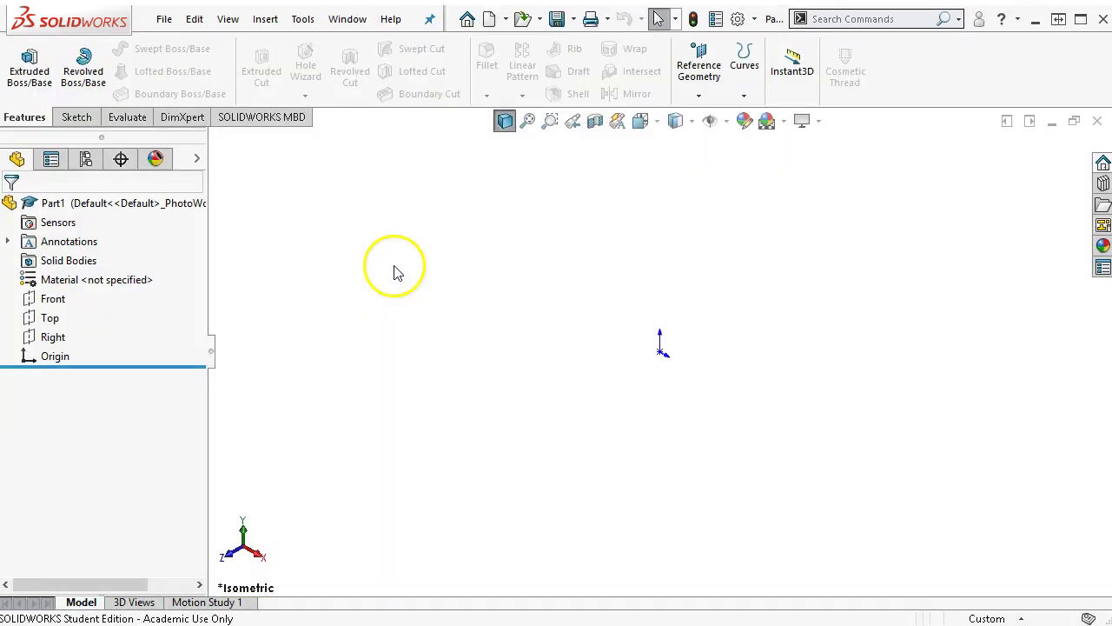
Start a sketch on the Front plane and draw a circle of about 49.8 mm radius centred on the origin
{"action": "left_click", "coordinate": [52, 298]}
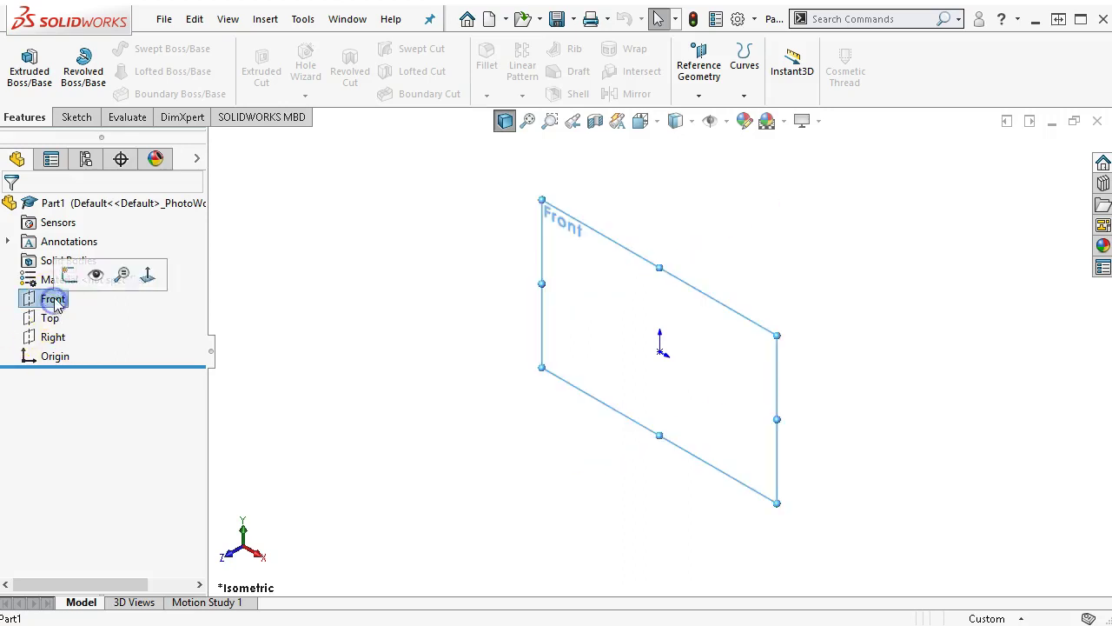
{"action": "left_click", "coordinate": [68, 276]}
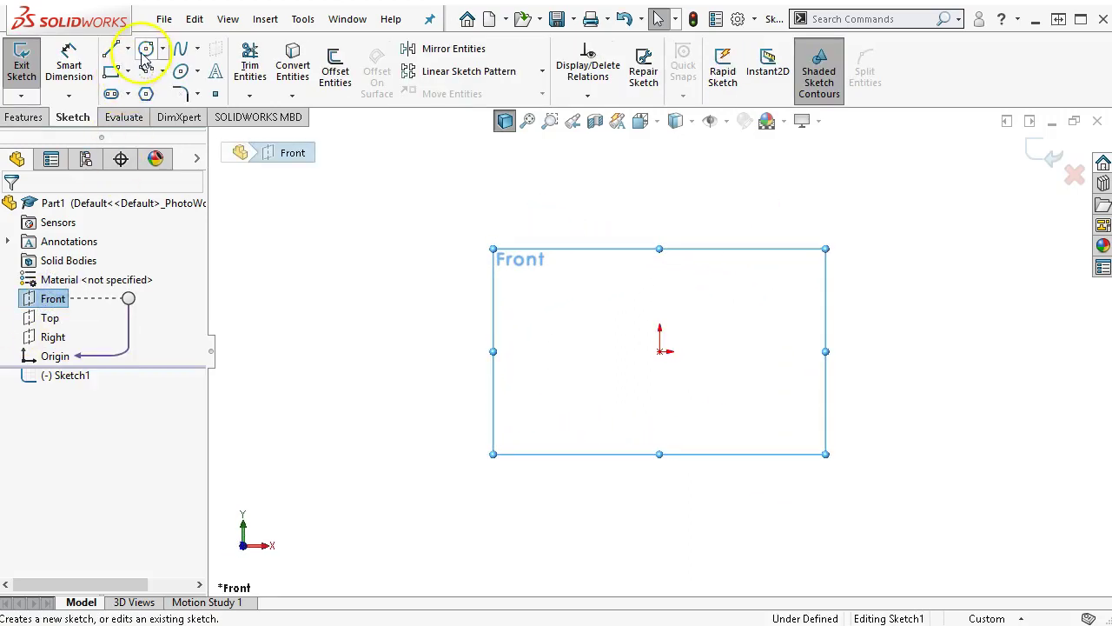
{"action": "left_click", "coordinate": [144, 54]}
{"action": "left_click", "coordinate": [659, 350]}
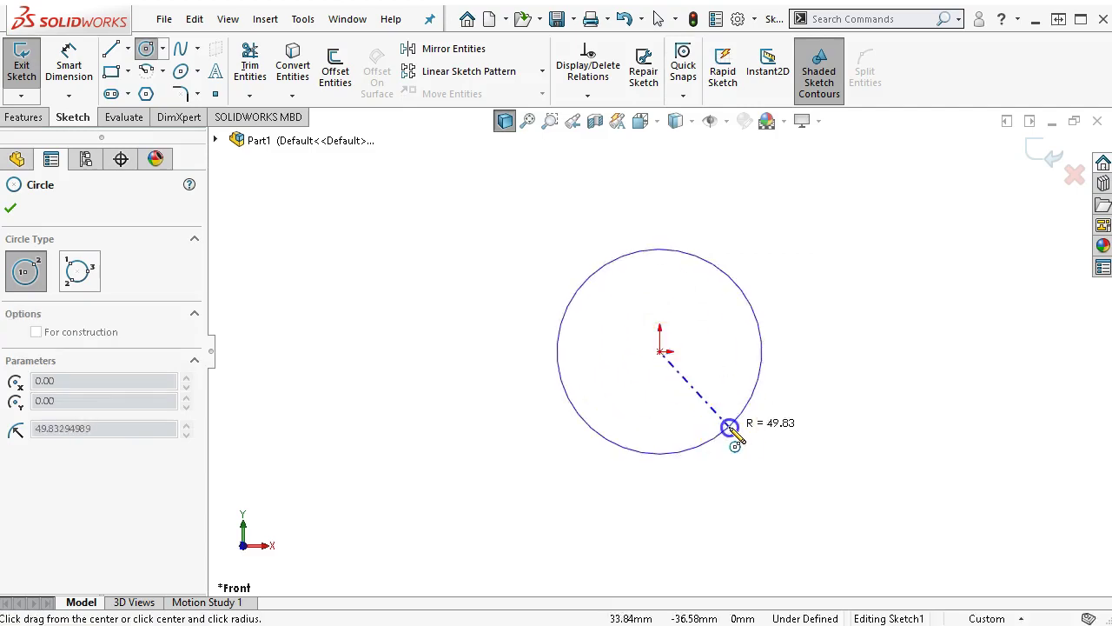
{"action": "left_click", "coordinate": [730, 426]}
Dimension the circle's diameter as 52 mm
{"action": "right_click", "coordinate": [728, 426]}
{"action": "left_click", "coordinate": [908, 401]}
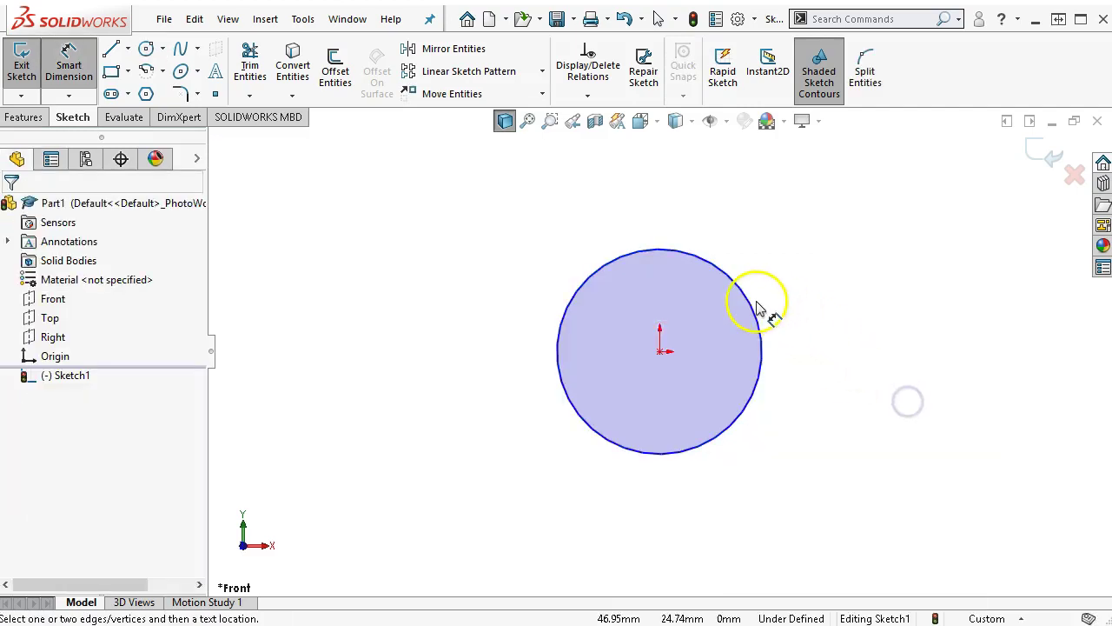
{"action": "left_click", "coordinate": [752, 300]}
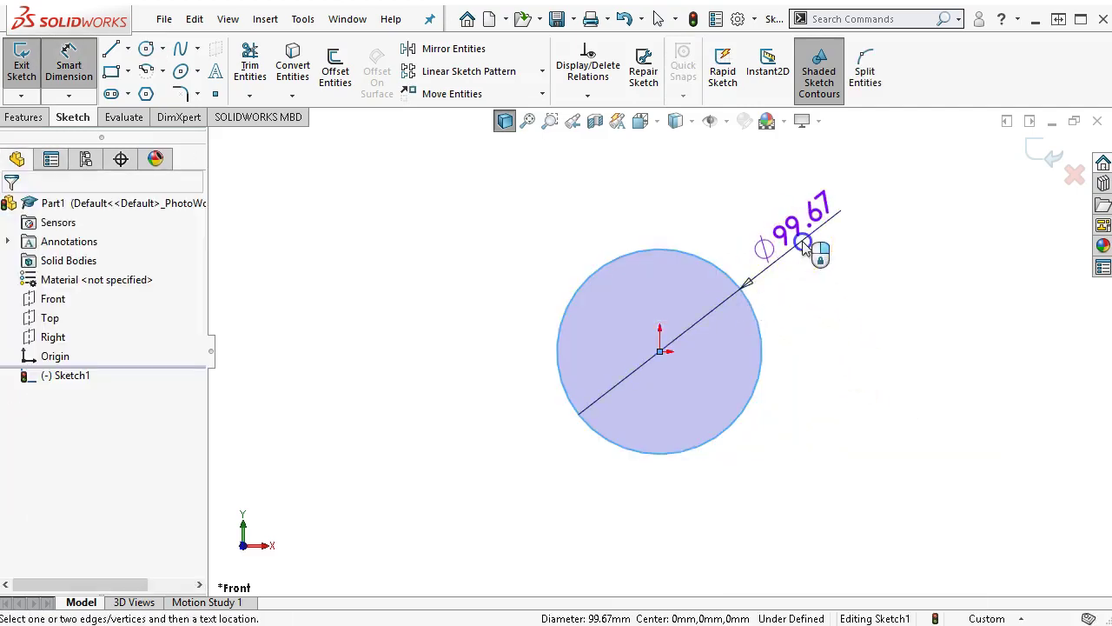
{"action": "left_click", "coordinate": [813, 248]}
{"action": "type", "text": "52"}
{"action": "key", "text": "Return"}
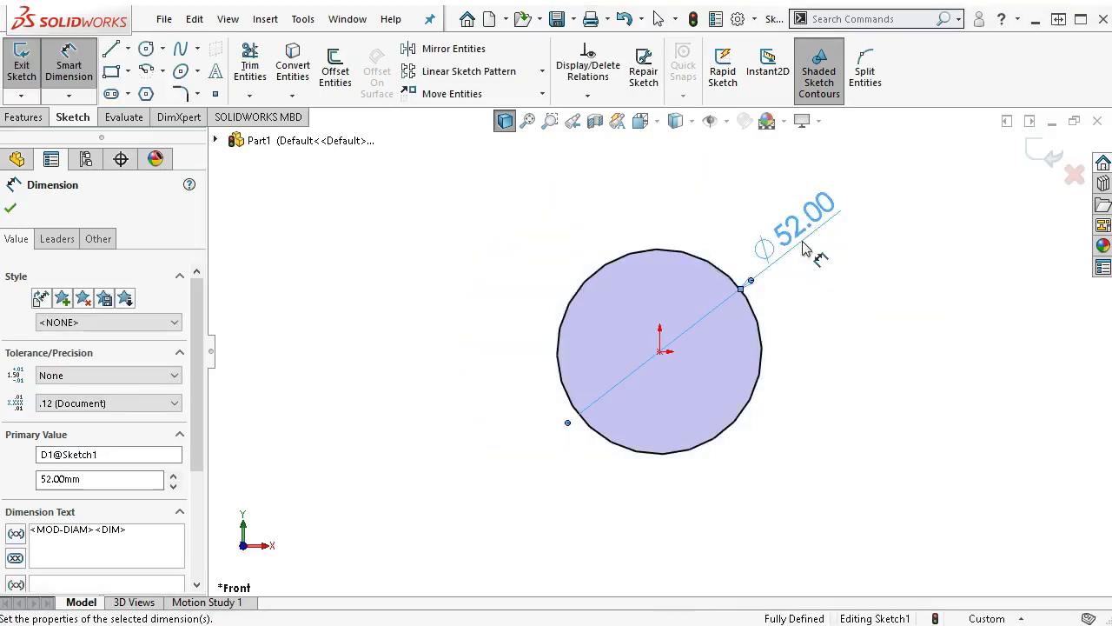
Extrude the circle as a blind boss to a depth of 100 mm
{"action": "left_click", "coordinate": [22, 119]}
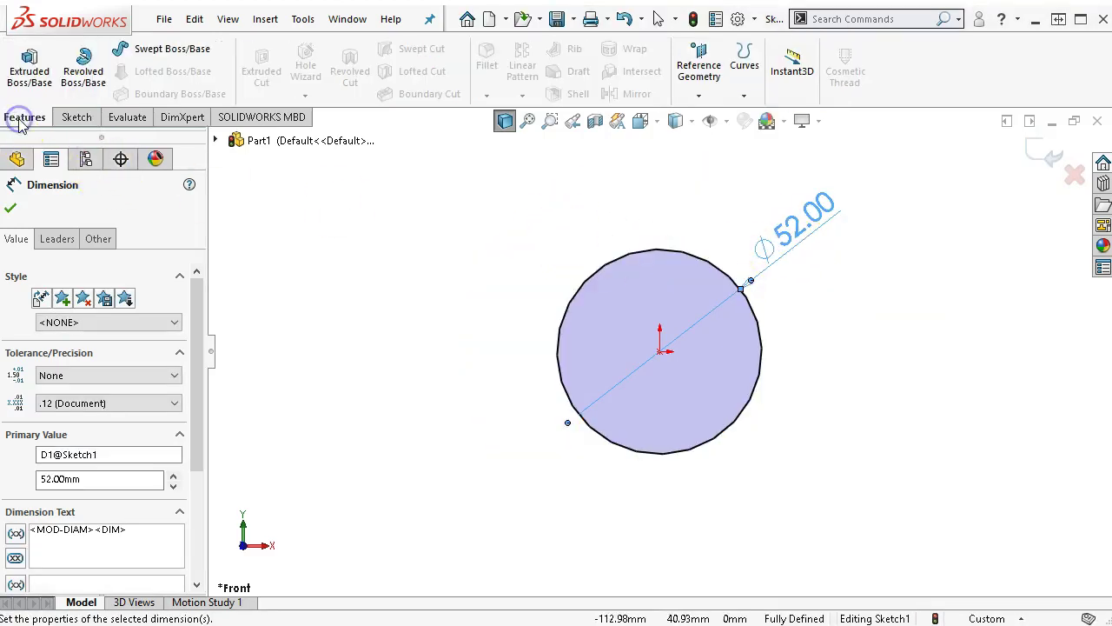
{"action": "left_click", "coordinate": [30, 65]}
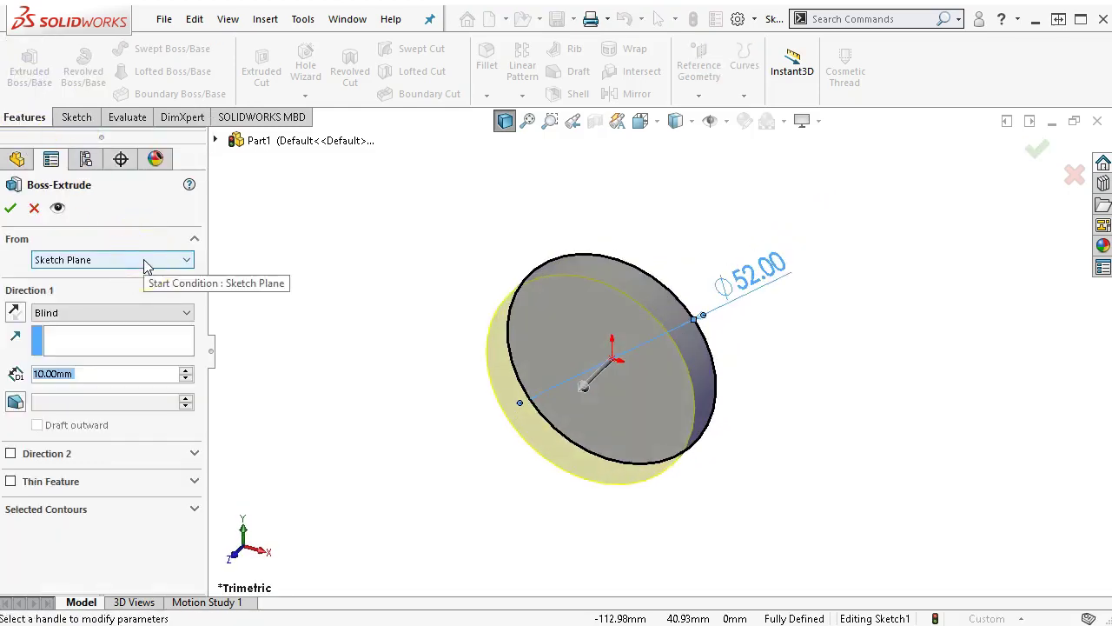
{"action": "type", "text": "100"}
{"action": "key", "text": "Return"}
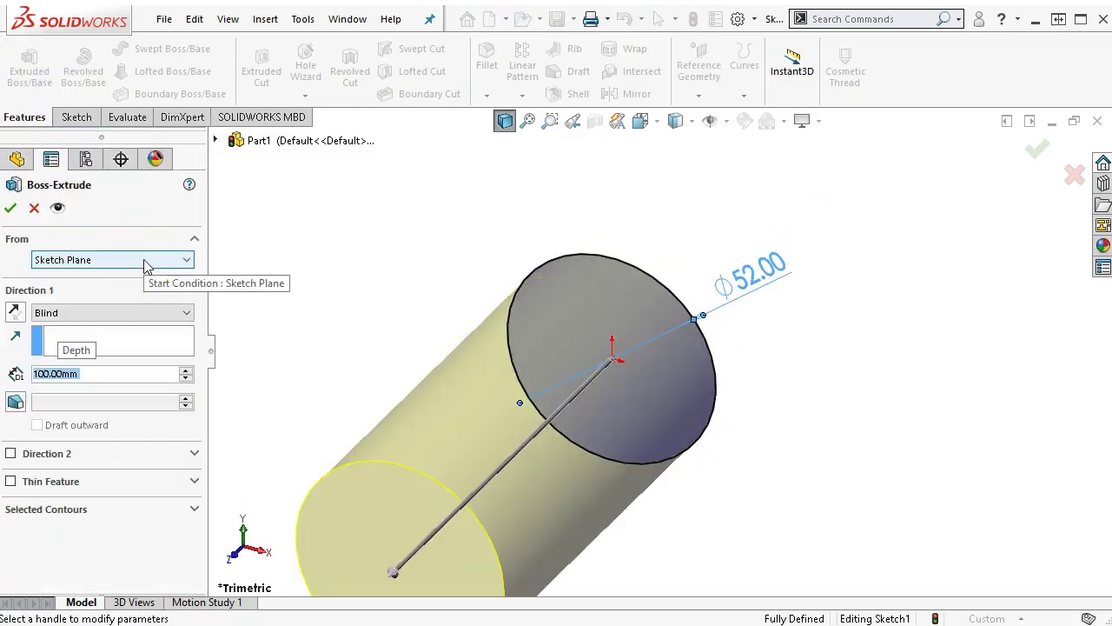
{"action": "left_click", "coordinate": [11, 207]}
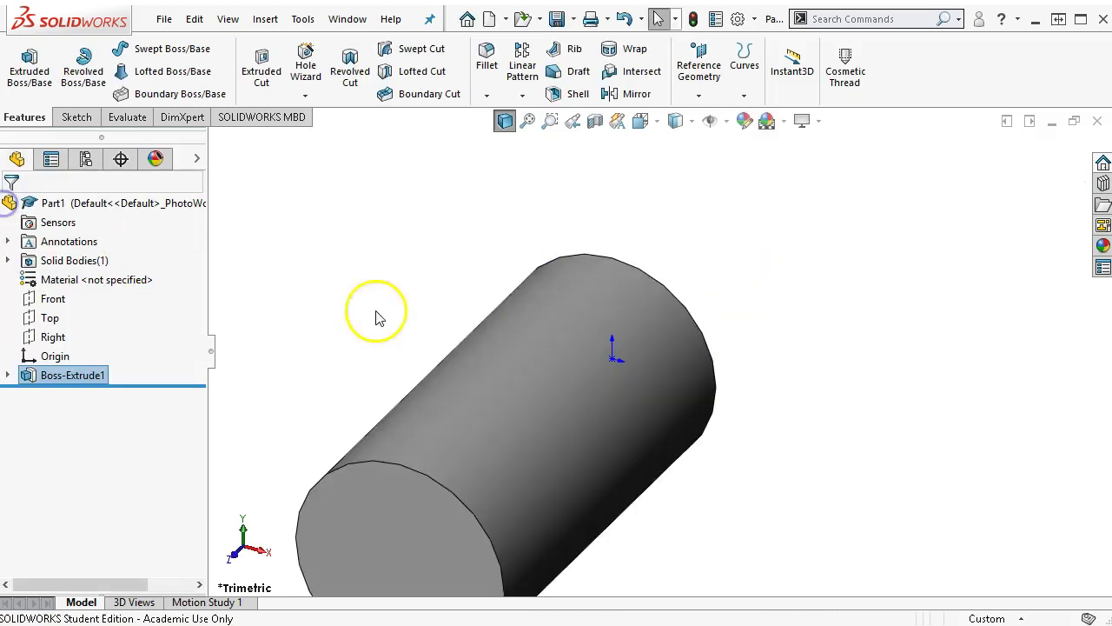
{"action": "left_click", "coordinate": [714, 317]}
{"action": "key", "text": "ctrl+7"}
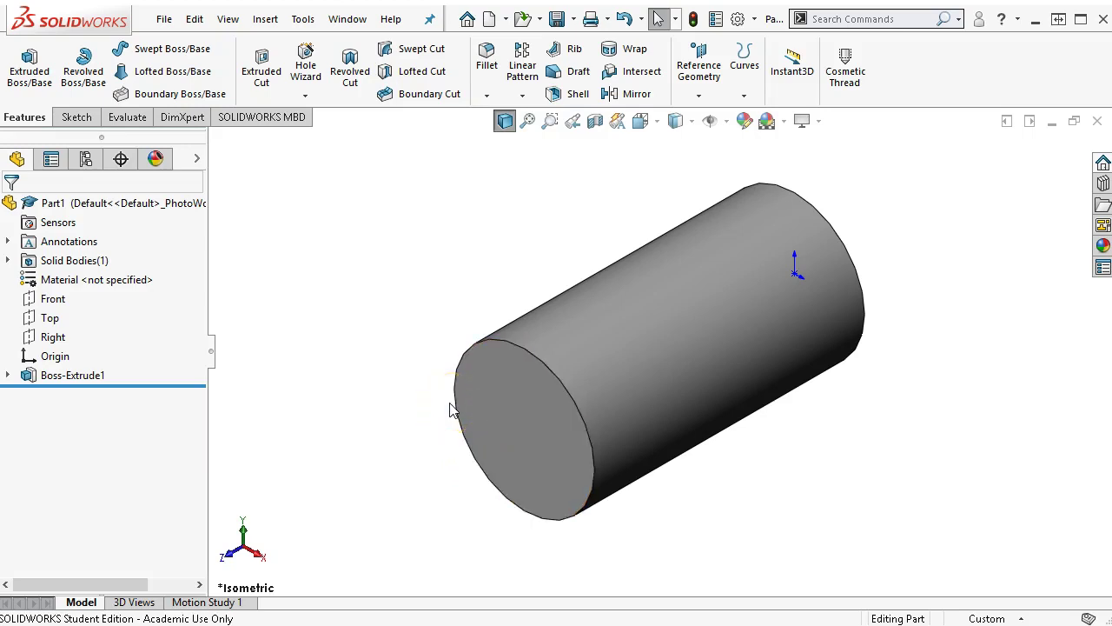
Start a sketch on the Right plane and draw a line about 64 mm long from the cylinder's front end edge up to its upper edge
{"action": "left_click", "coordinate": [61, 338]}
{"action": "left_click", "coordinate": [75, 314]}
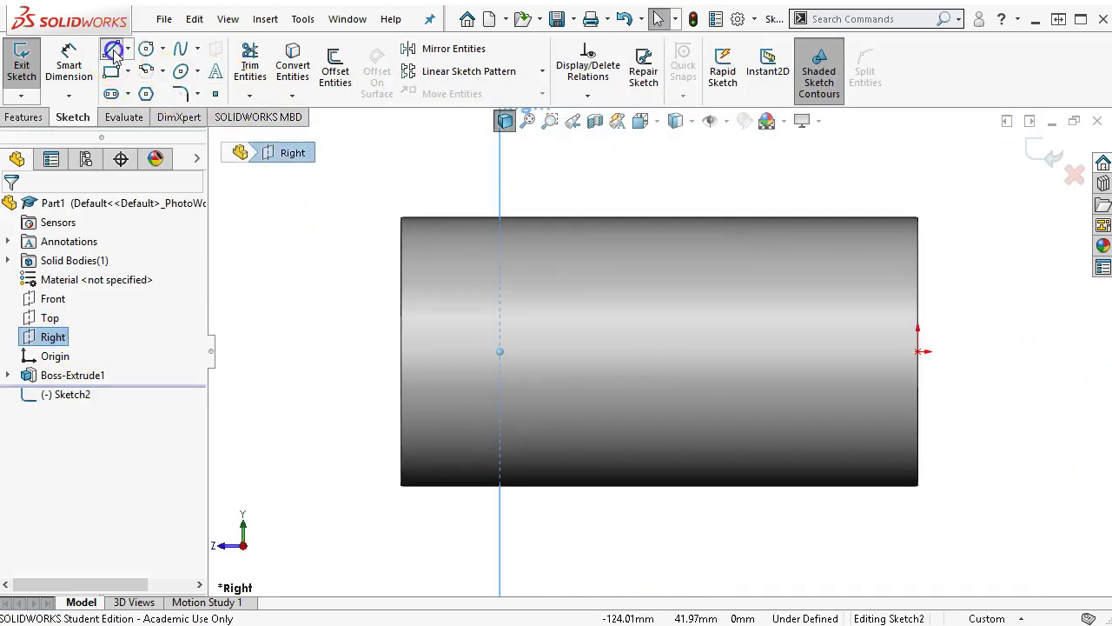
{"action": "left_click", "coordinate": [113, 50]}
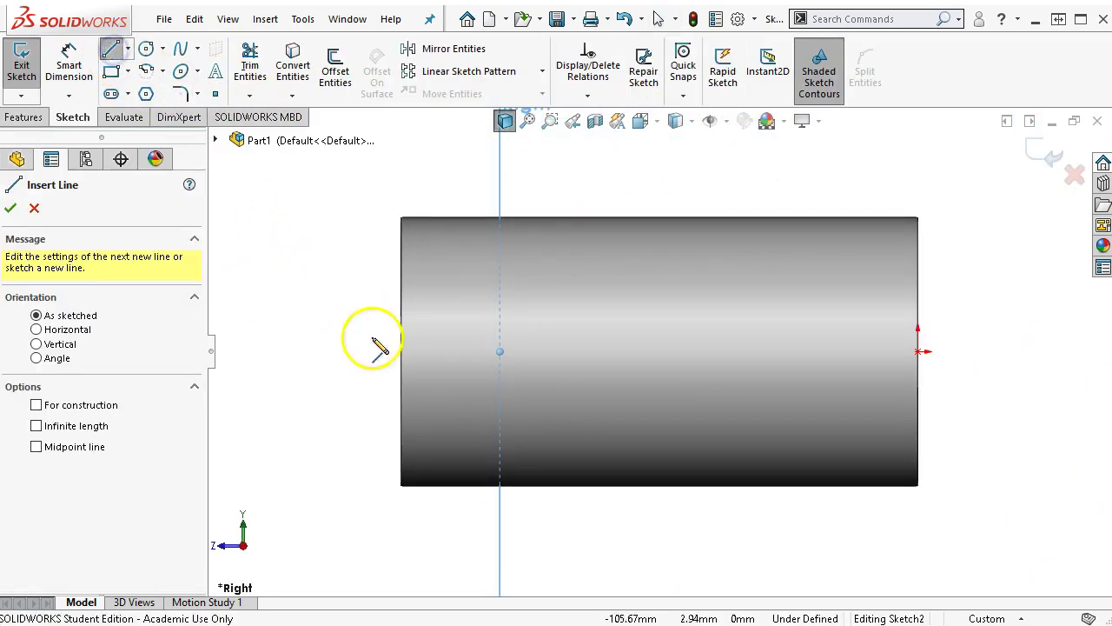
{"action": "left_click", "coordinate": [401, 396]}
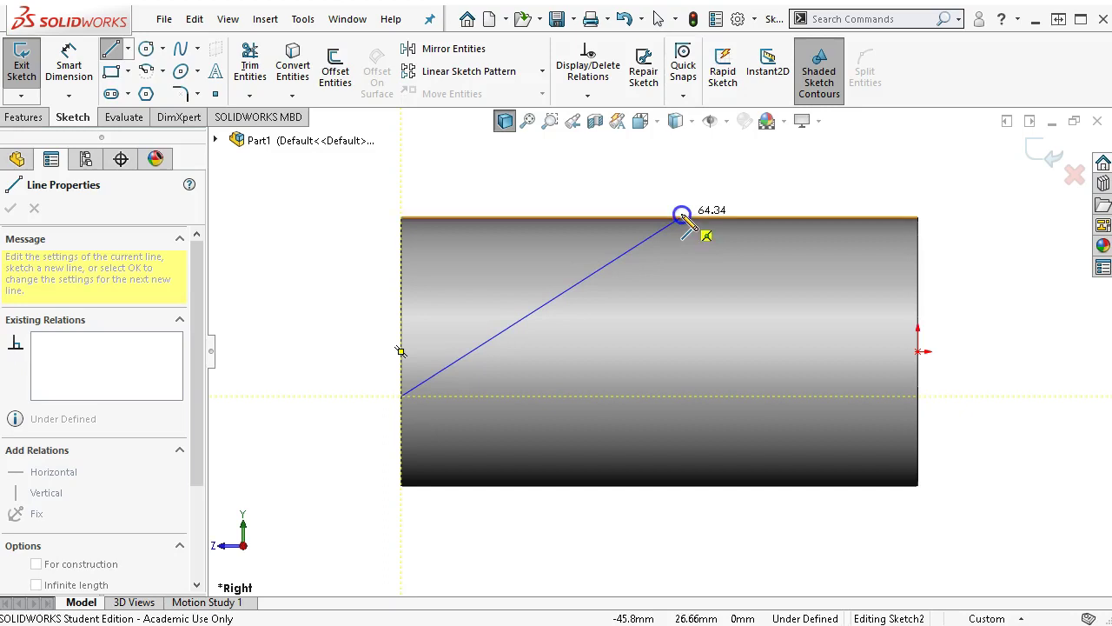
{"action": "left_click", "coordinate": [682, 216]}
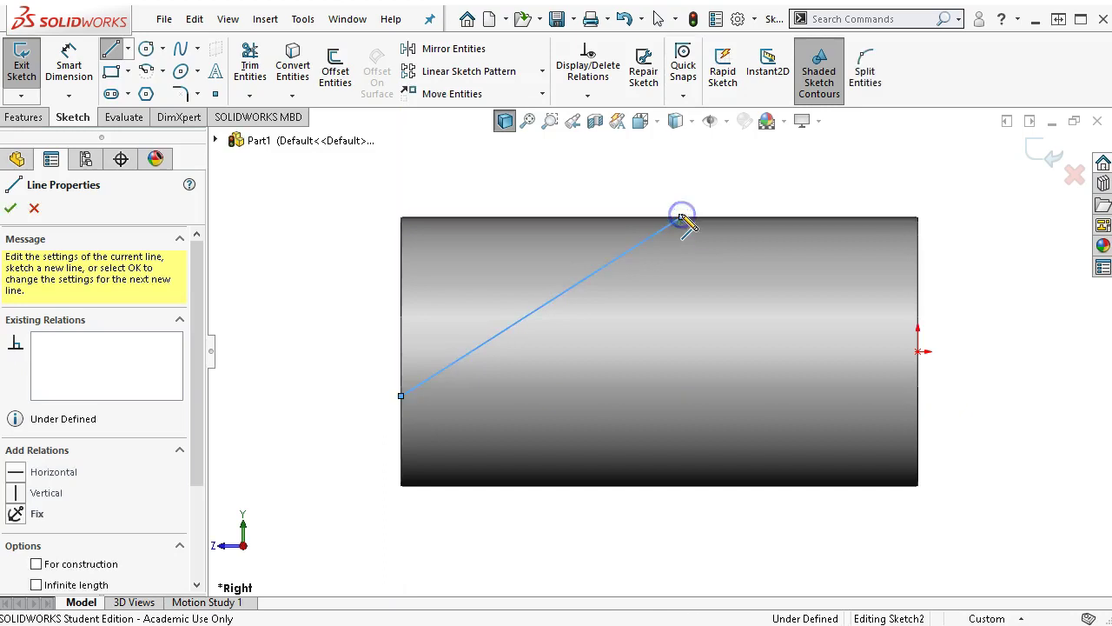
Dimension the angle between the cylinder's upper edge and the sloped line as 30 degrees
{"action": "right_click", "coordinate": [724, 192]}
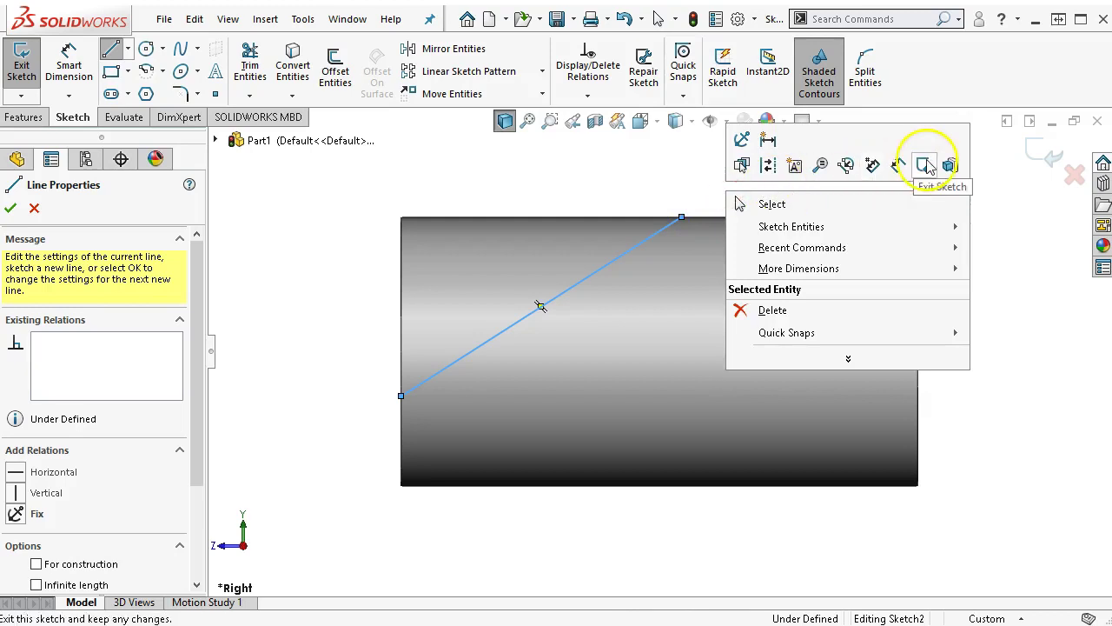
{"action": "left_click", "coordinate": [899, 165]}
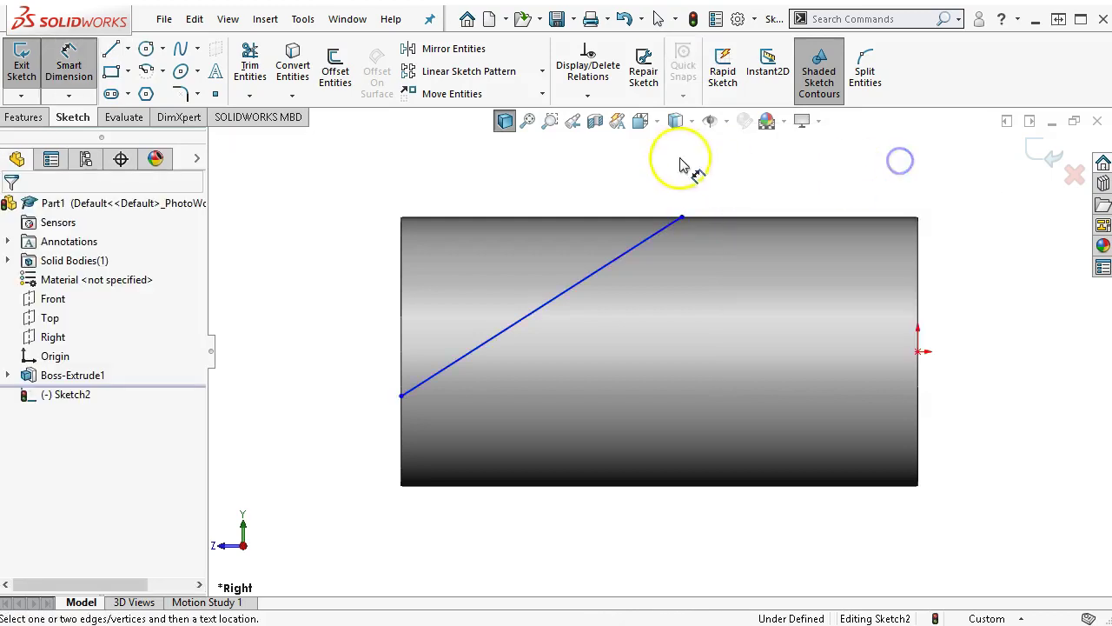
{"action": "left_click", "coordinate": [606, 219]}
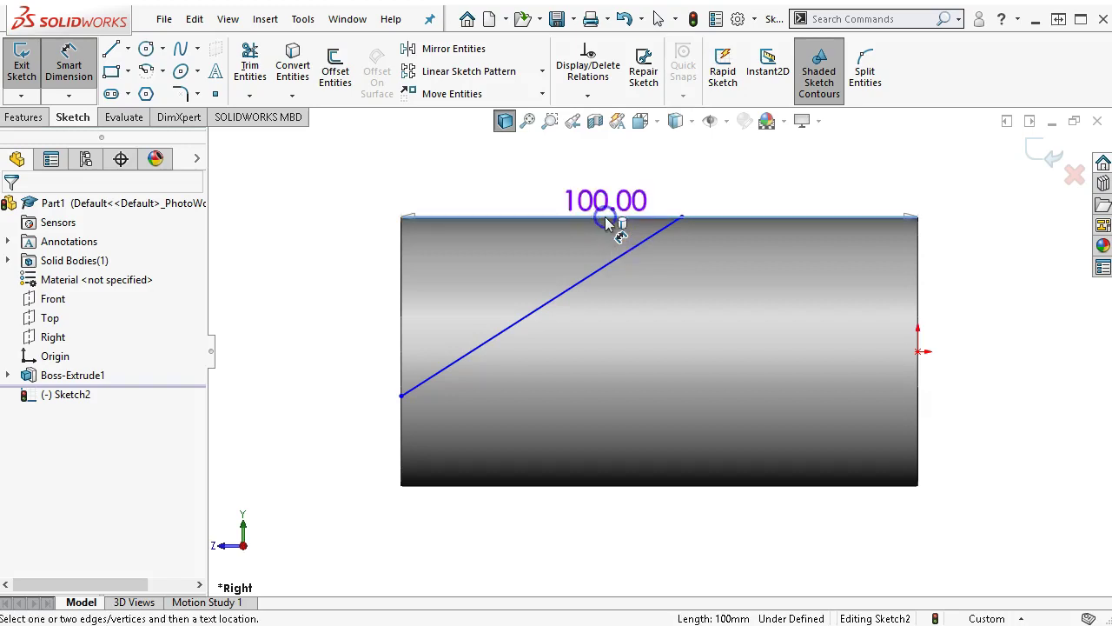
{"action": "left_click", "coordinate": [620, 258]}
{"action": "left_click", "coordinate": [547, 260]}
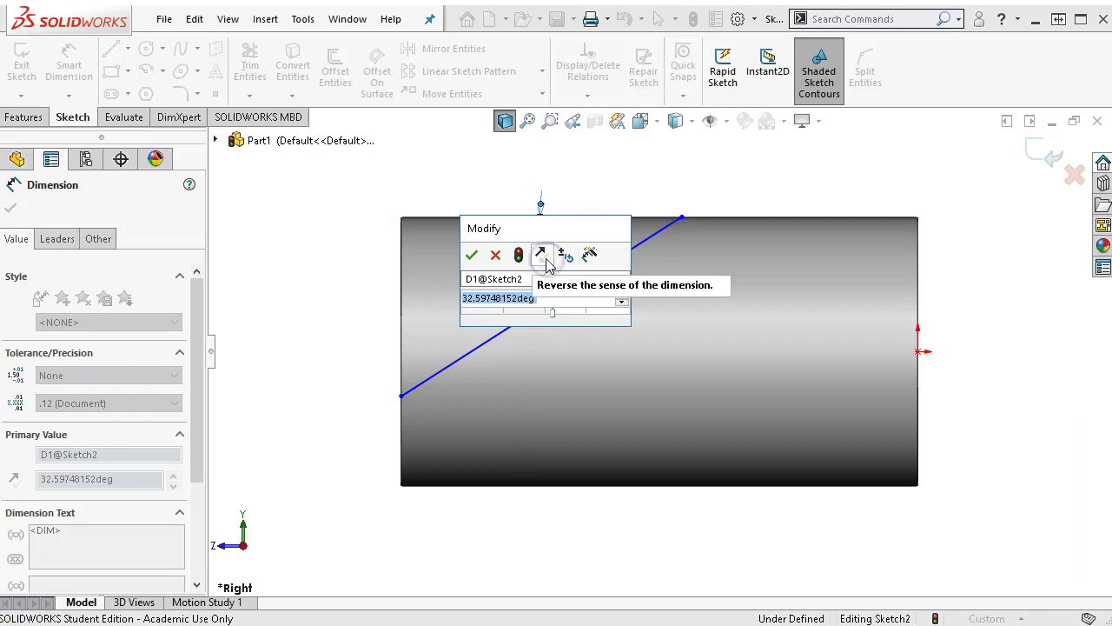
{"action": "type", "text": "30"}
{"action": "key", "text": "Return"}
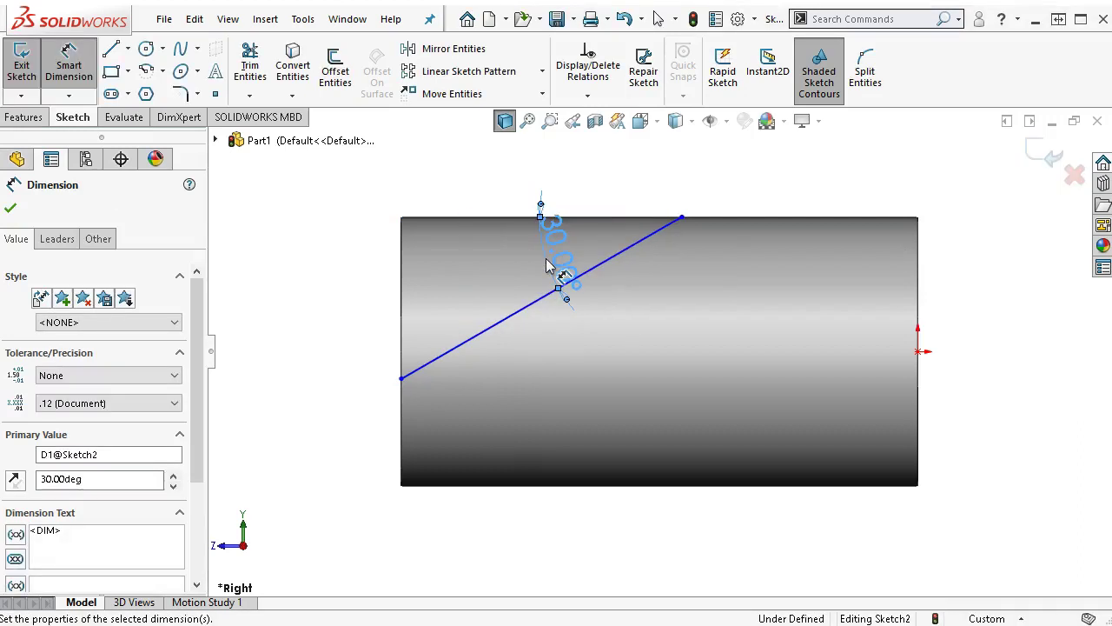
{"action": "left_click", "coordinate": [919, 352]}
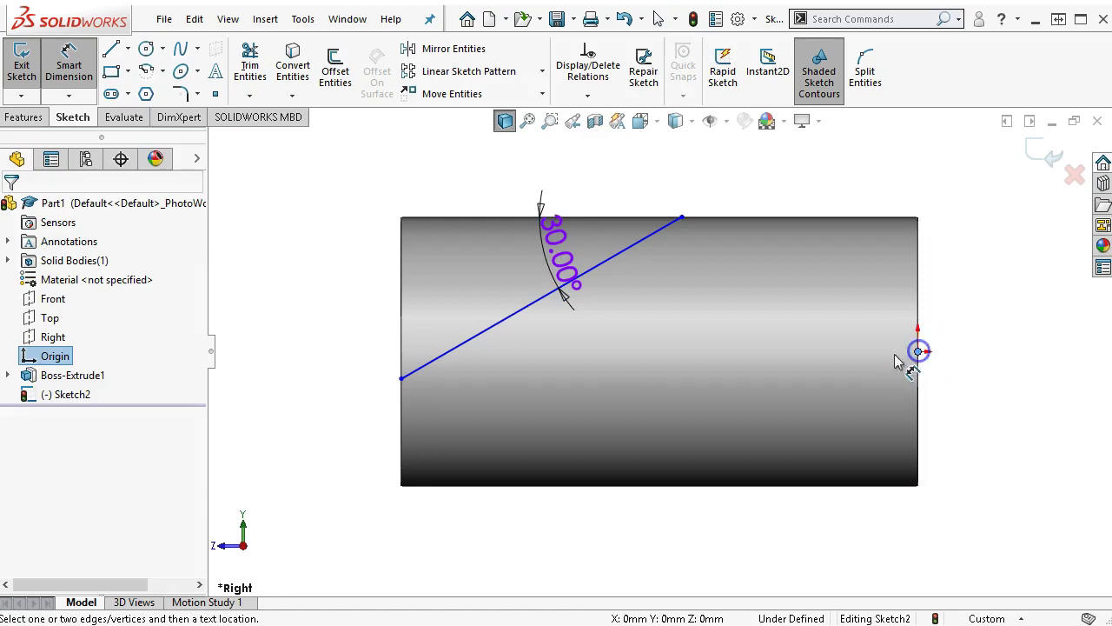
{"action": "left_click", "coordinate": [404, 381]}
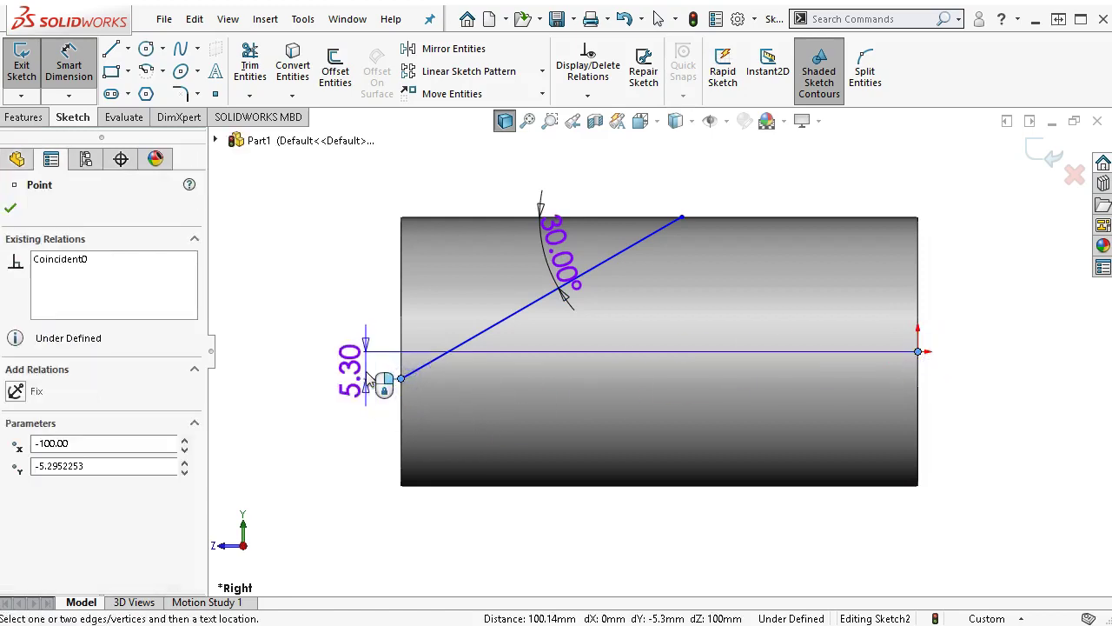
{"action": "key", "text": "Escape"}
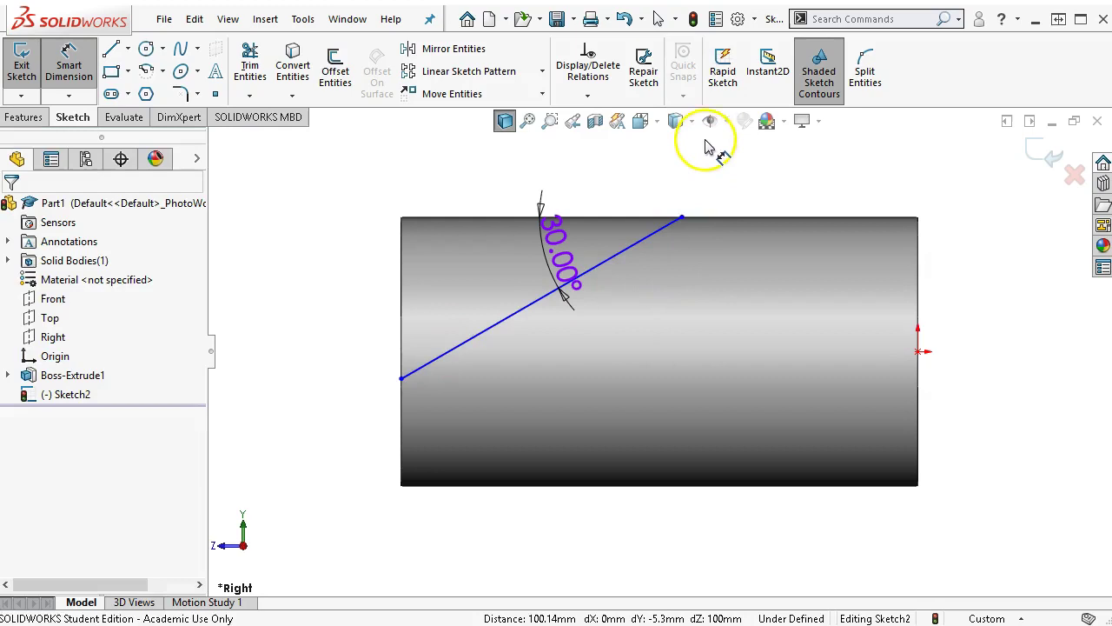
Turn on the display of temporary axes for the cylinder
{"action": "left_click", "coordinate": [727, 123]}
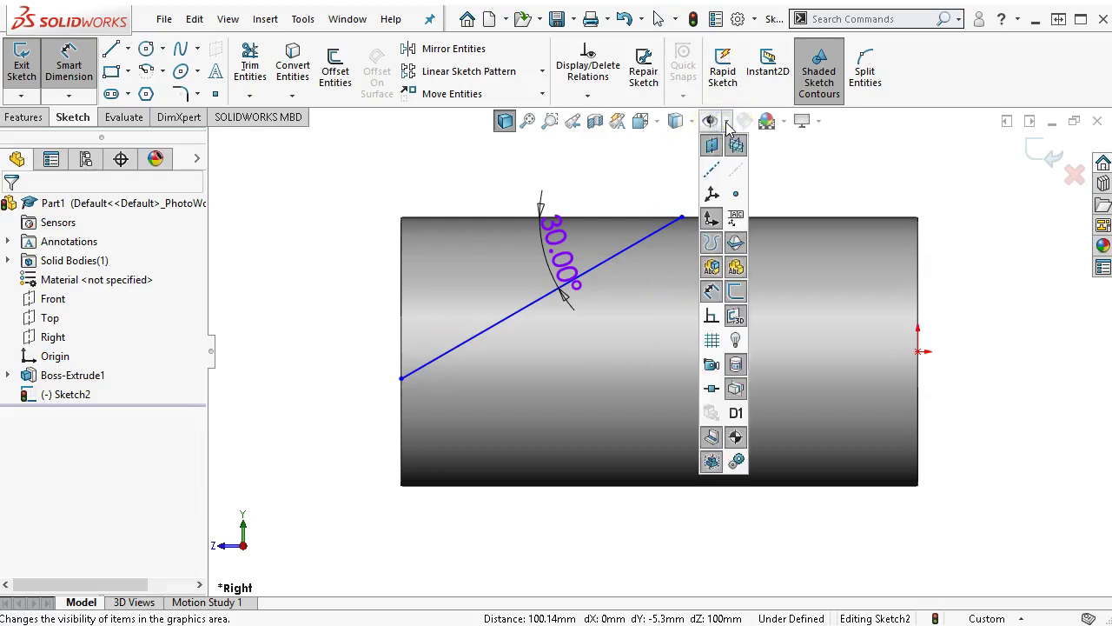
{"action": "left_click", "coordinate": [669, 162]}
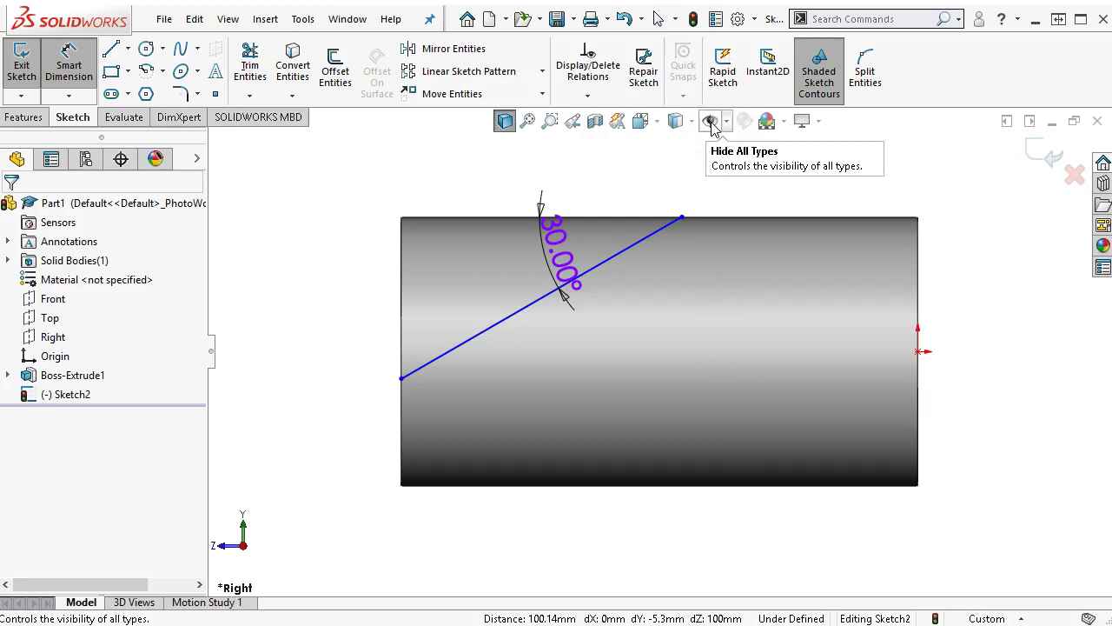
{"action": "left_click", "coordinate": [726, 119]}
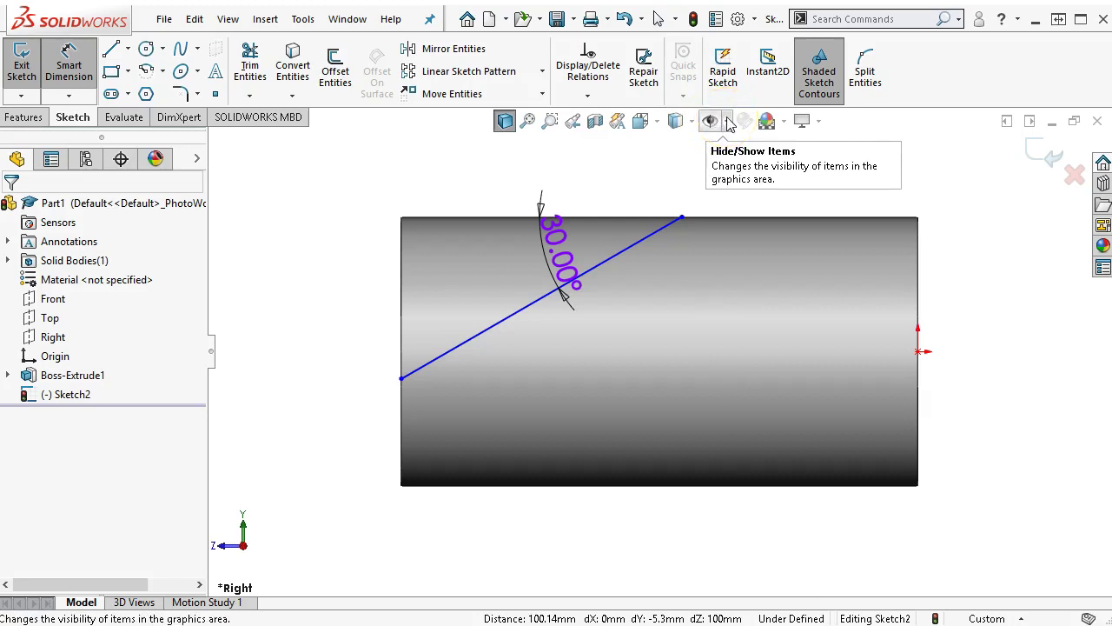
{"action": "left_click", "coordinate": [727, 122]}
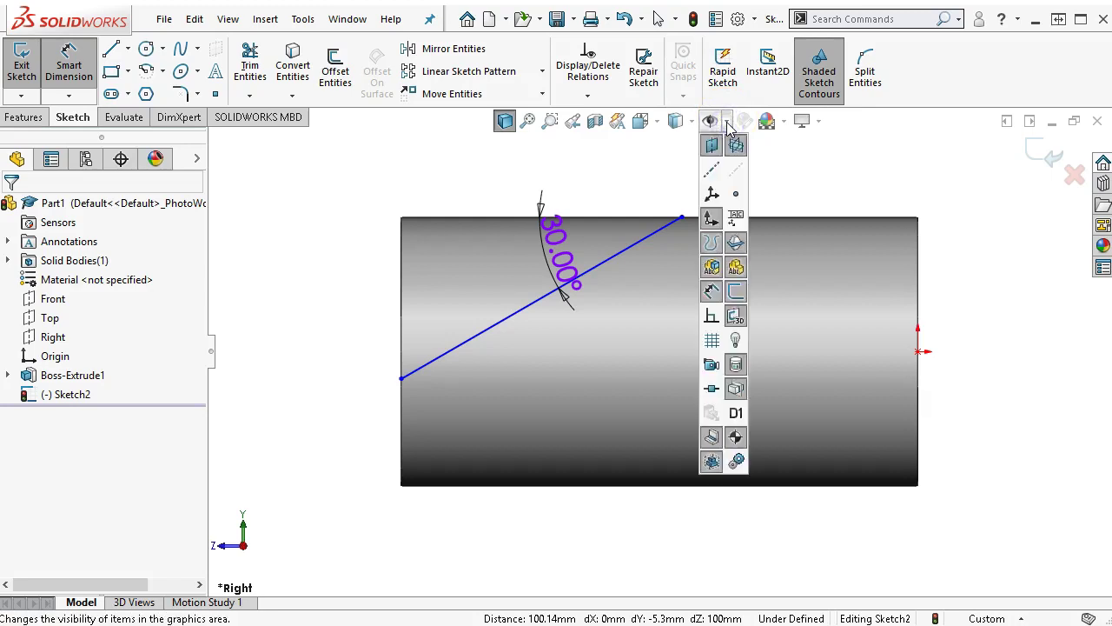
{"action": "left_click", "coordinate": [735, 168]}
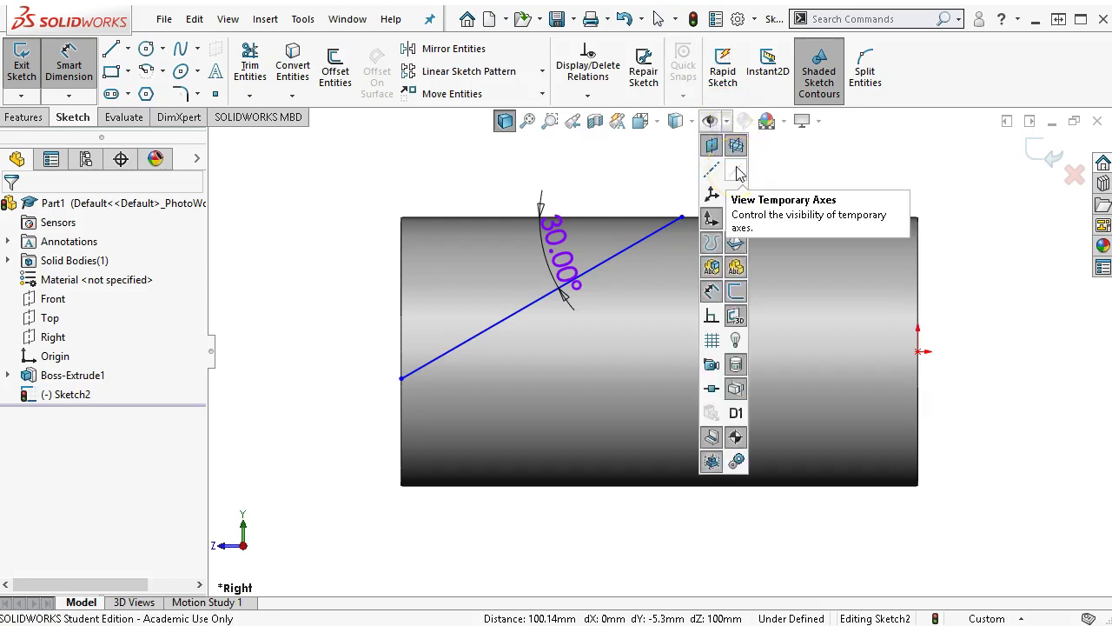
{"action": "left_click", "coordinate": [737, 170]}
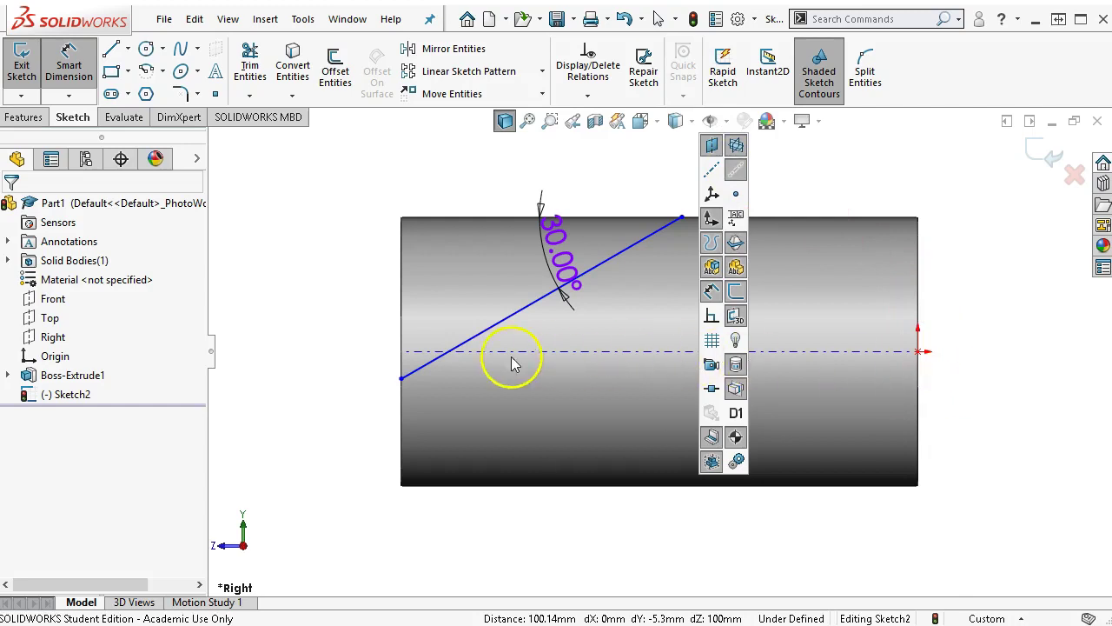
{"action": "left_click", "coordinate": [368, 190]}
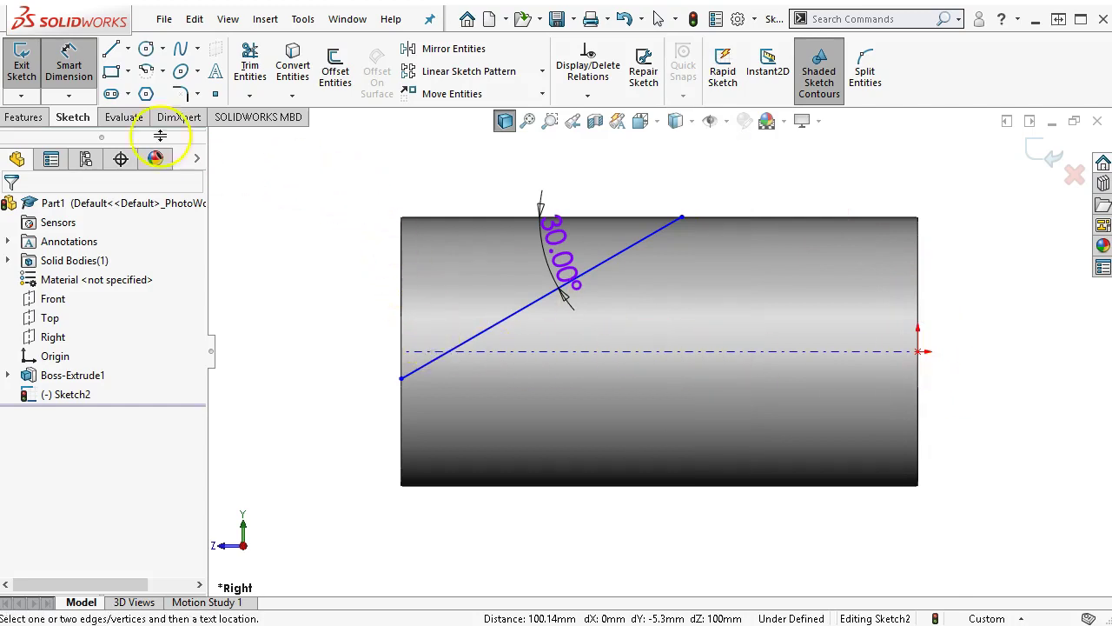
Dimension the distance from the cylinder's axis to the sloped line's lower endpoint as 8 mm
{"action": "left_click", "coordinate": [485, 352]}
{"action": "left_click", "coordinate": [398, 373]}
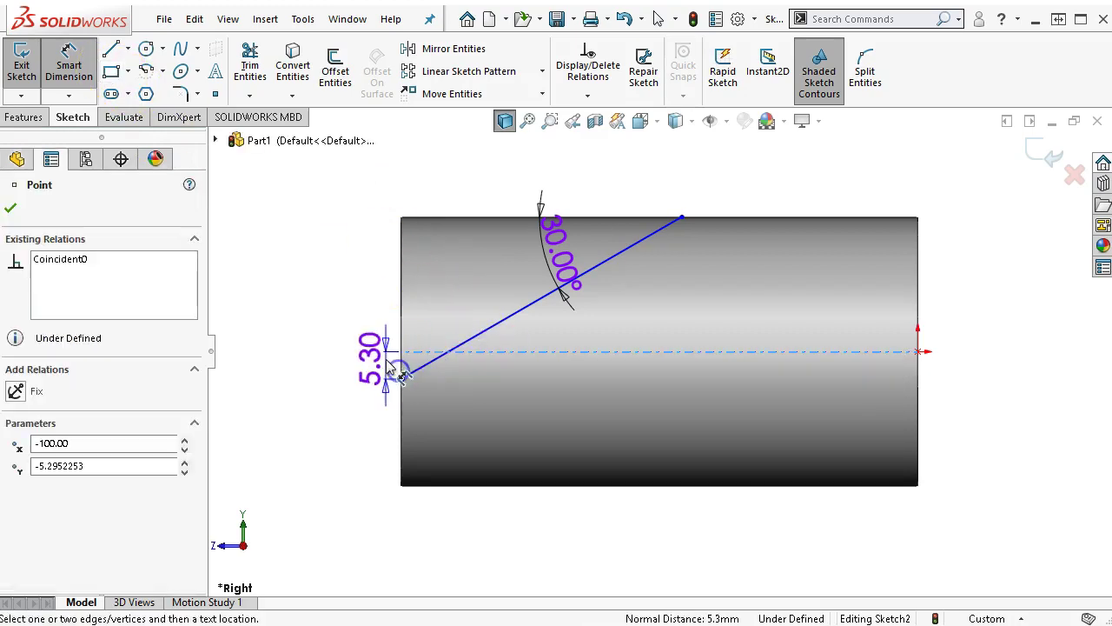
{"action": "left_click_drag", "start_coordinate": [389, 358], "coordinate": [369, 439]}
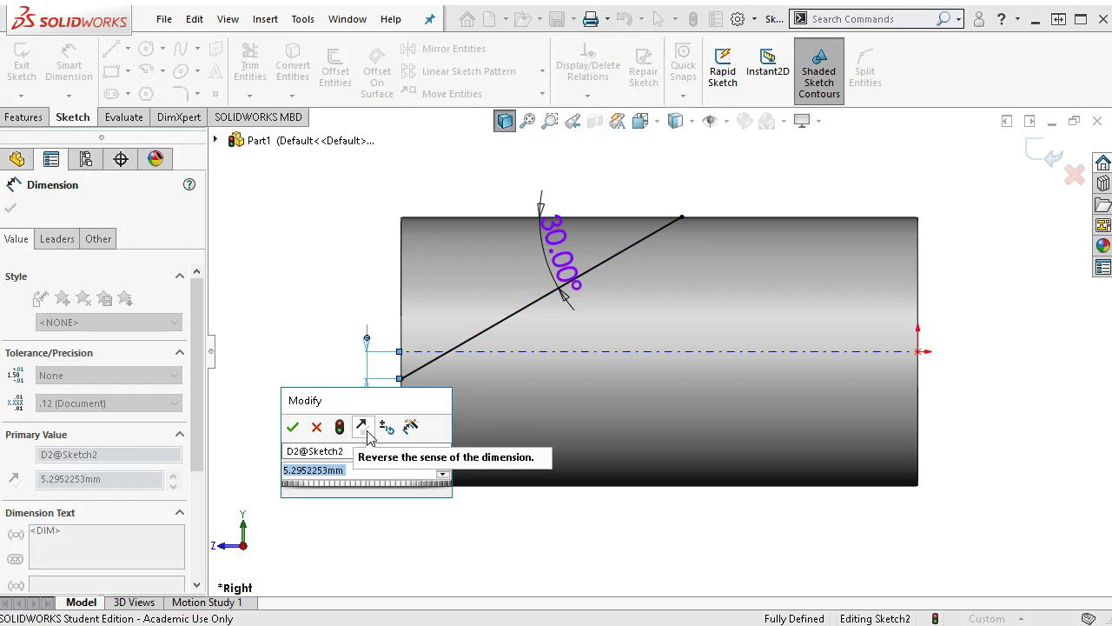
{"action": "type", "text": "8"}
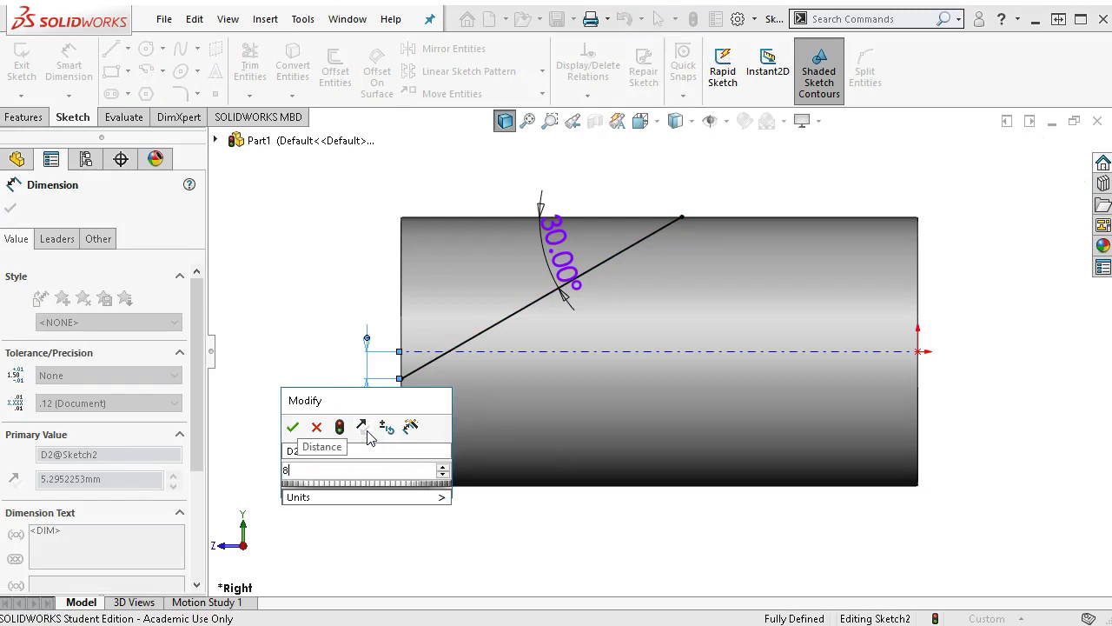
{"action": "key", "text": "Return"}
{"action": "left_click_drag", "start_coordinate": [661, 414], "coordinate": [820, 364]}
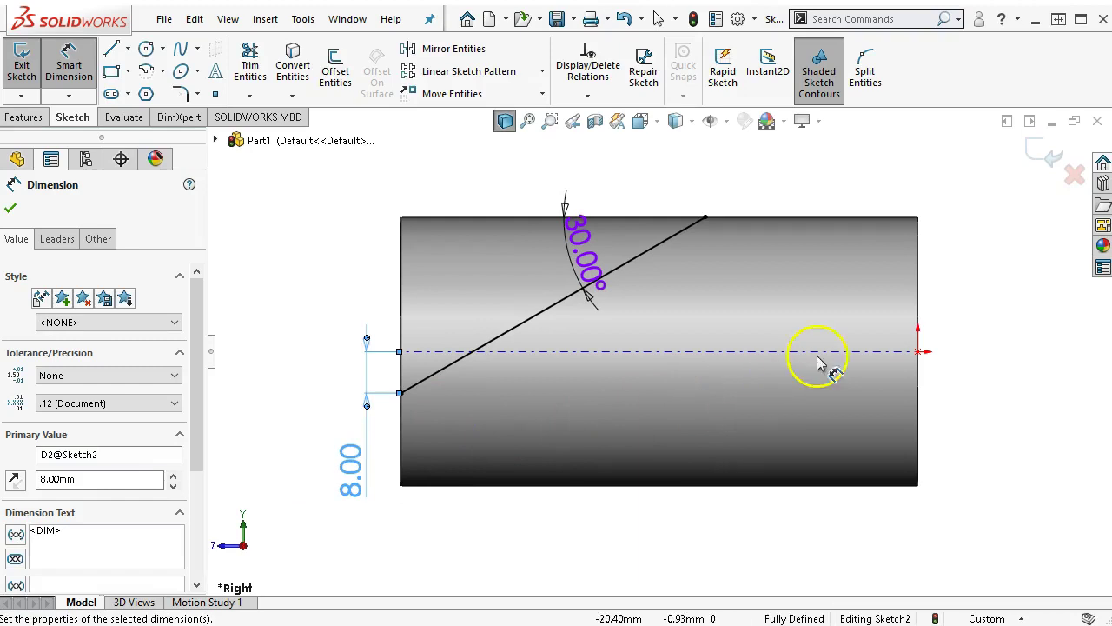
Turn off the display of temporary axes
{"action": "left_click", "coordinate": [728, 126]}
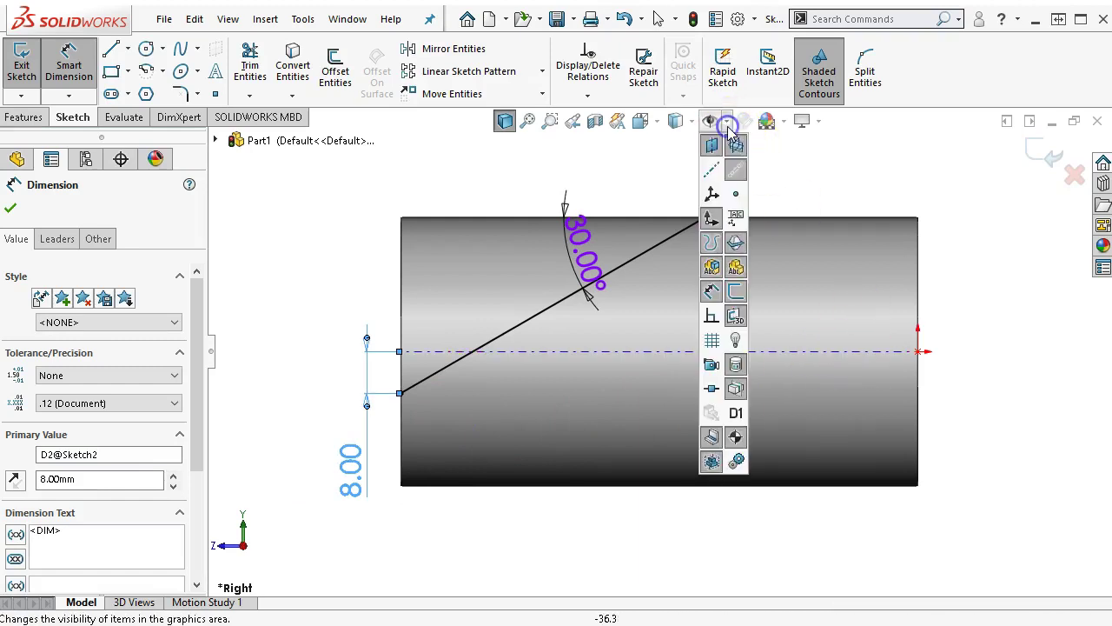
{"action": "left_click", "coordinate": [741, 172]}
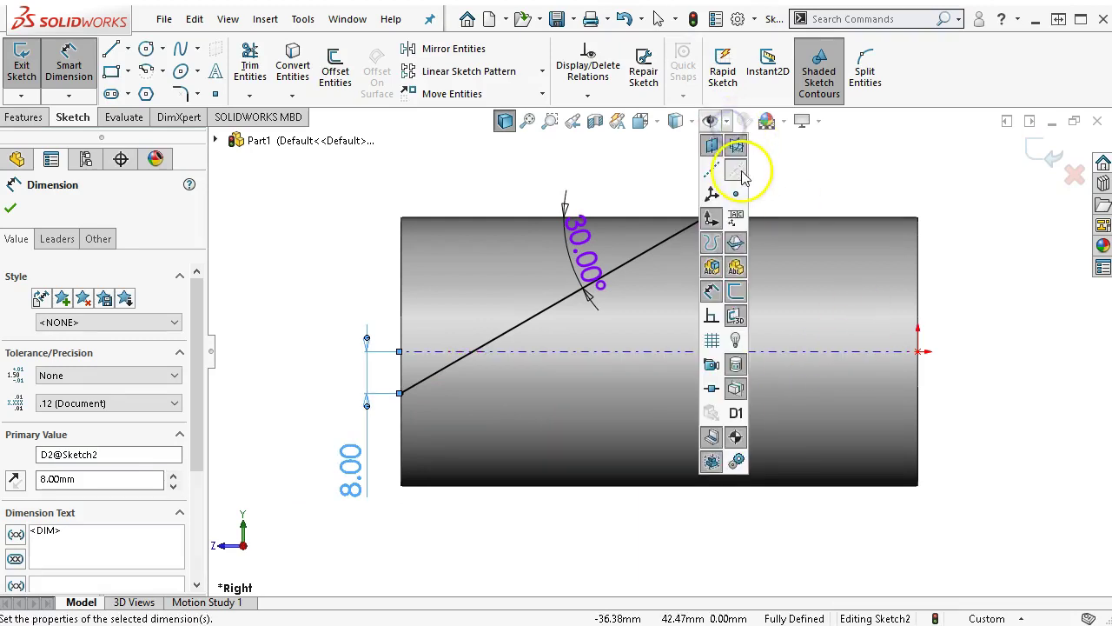
{"action": "left_click", "coordinate": [929, 205]}
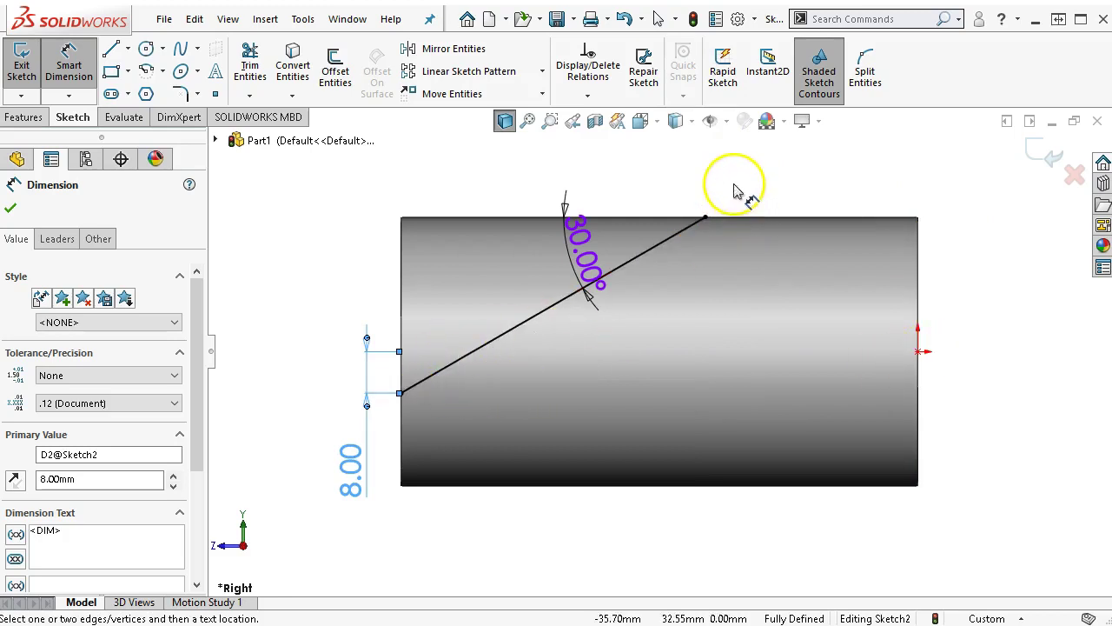
Cut away the cylinder's upper front portion along the sloped line with an Extruded Cut set to Through All - Both
{"action": "left_click", "coordinate": [25, 117]}
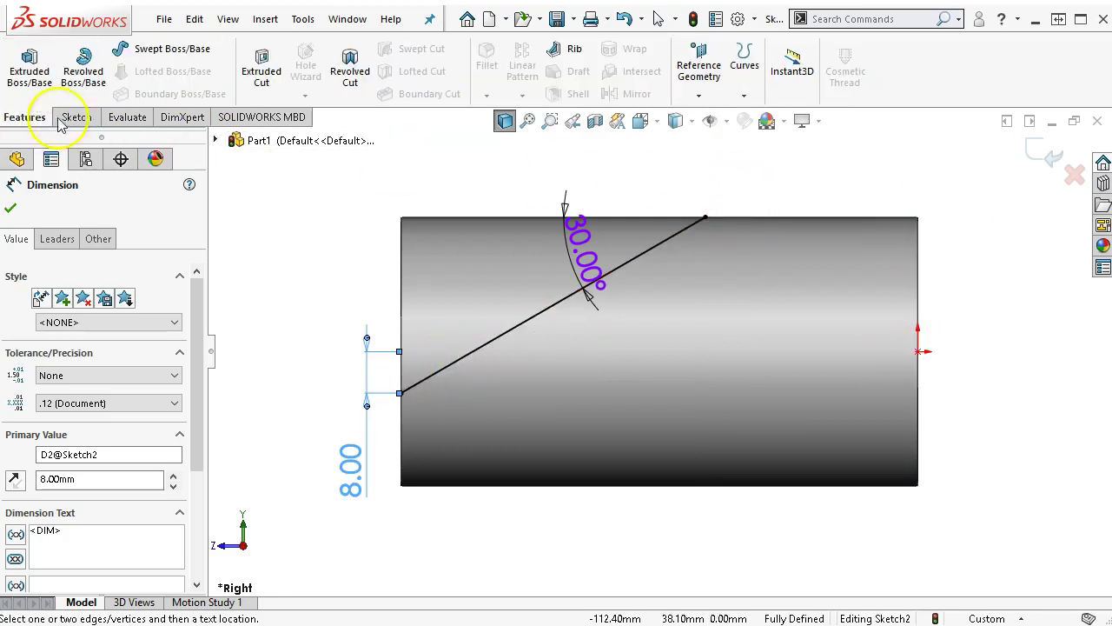
{"action": "left_click", "coordinate": [261, 76]}
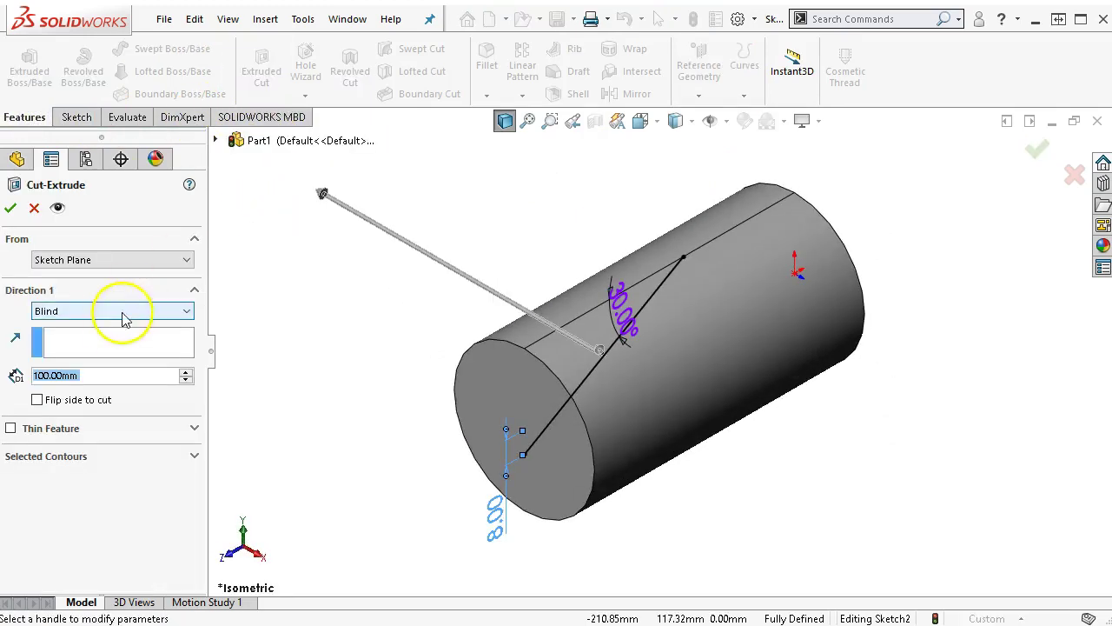
{"action": "left_click", "coordinate": [112, 314]}
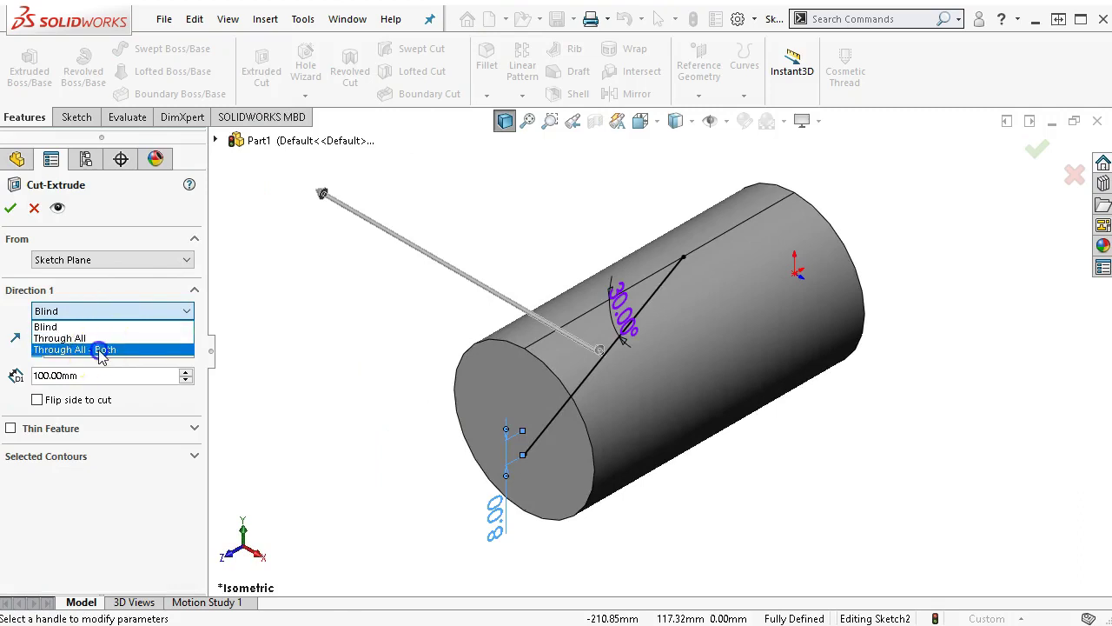
{"action": "left_click", "coordinate": [102, 349]}
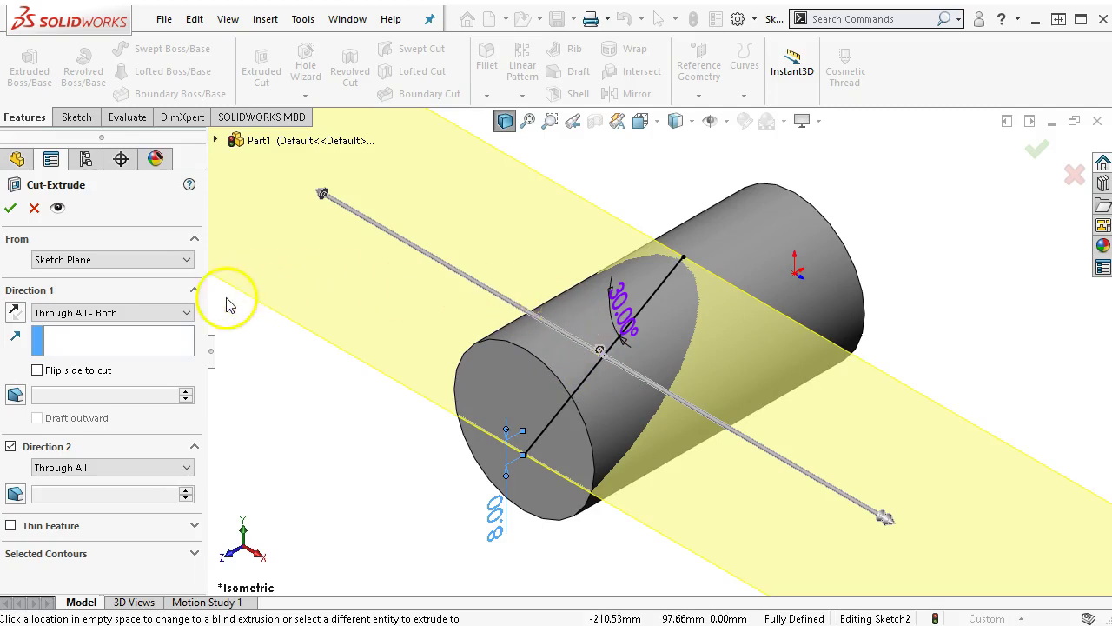
{"action": "left_click", "coordinate": [9, 208]}
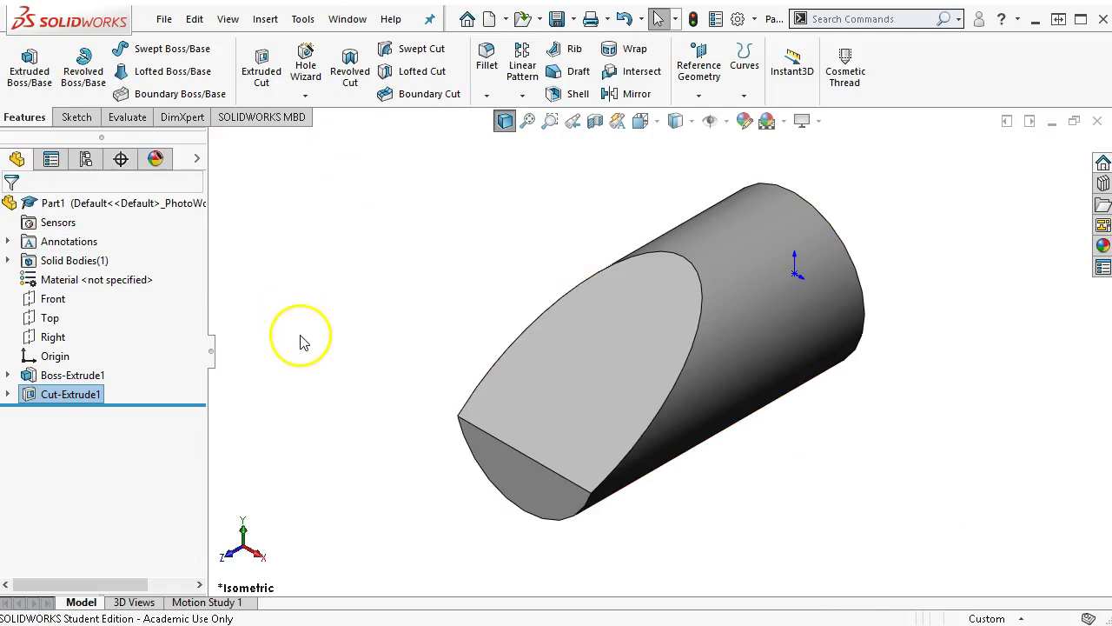
Start a sketch on the Top plane and draw a vertical centerline from the origin to the part's front edge
{"action": "left_click", "coordinate": [56, 320]}
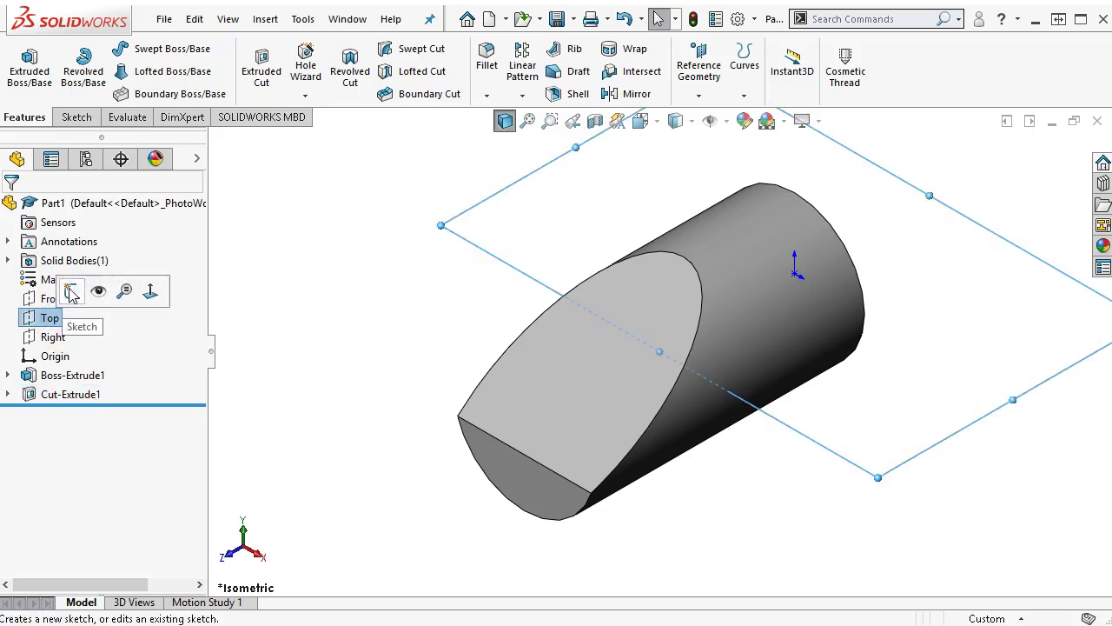
{"action": "left_click", "coordinate": [71, 294]}
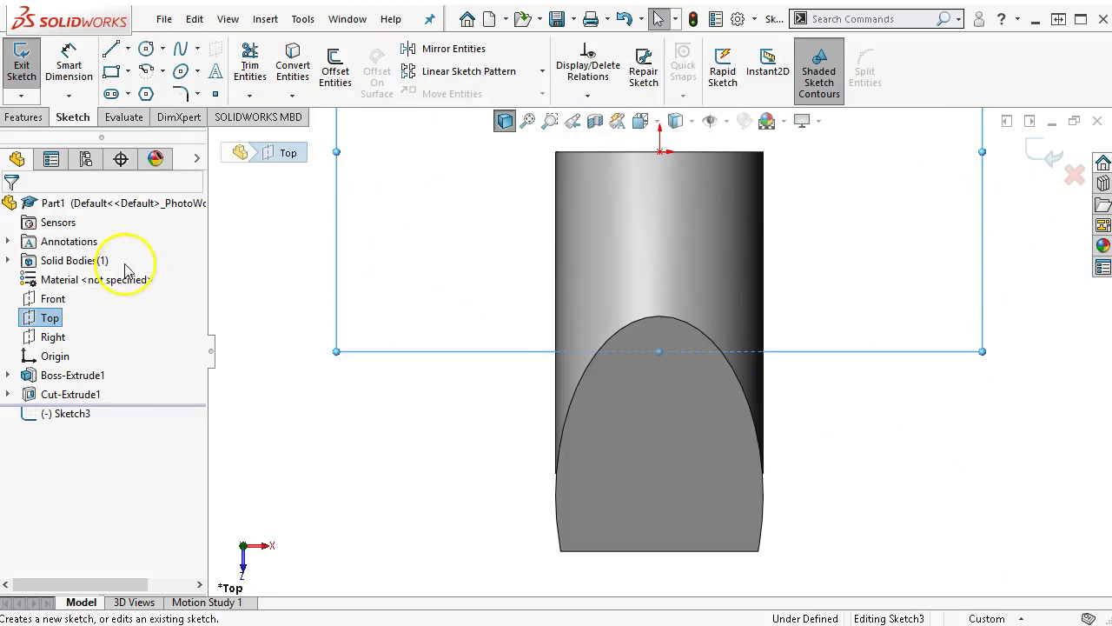
{"action": "left_click", "coordinate": [127, 50]}
{"action": "left_click", "coordinate": [174, 89]}
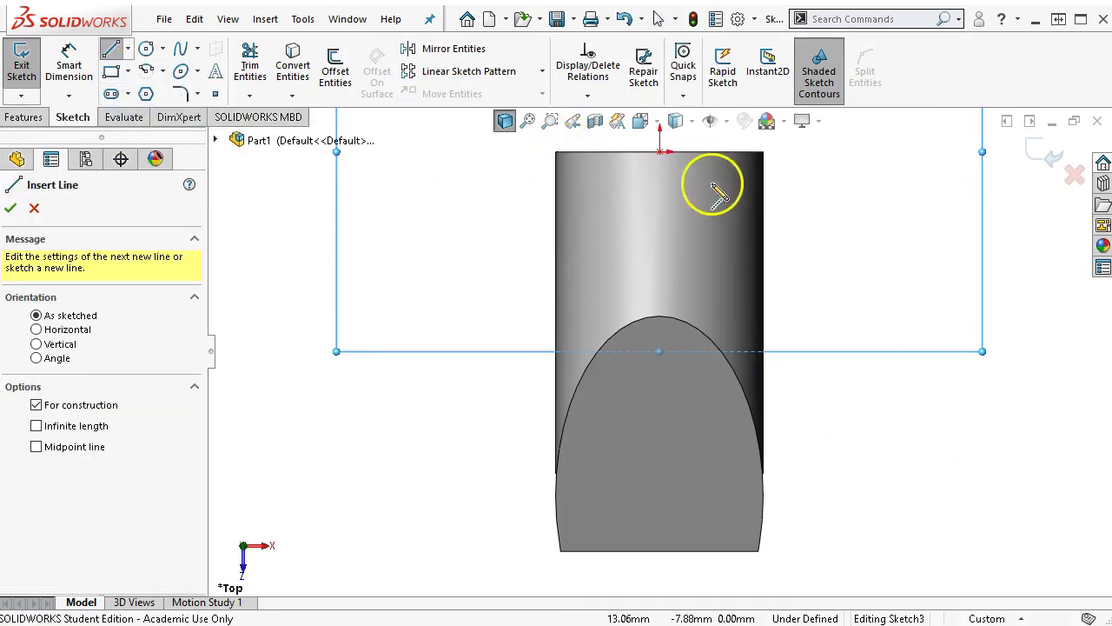
{"action": "left_click", "coordinate": [661, 152]}
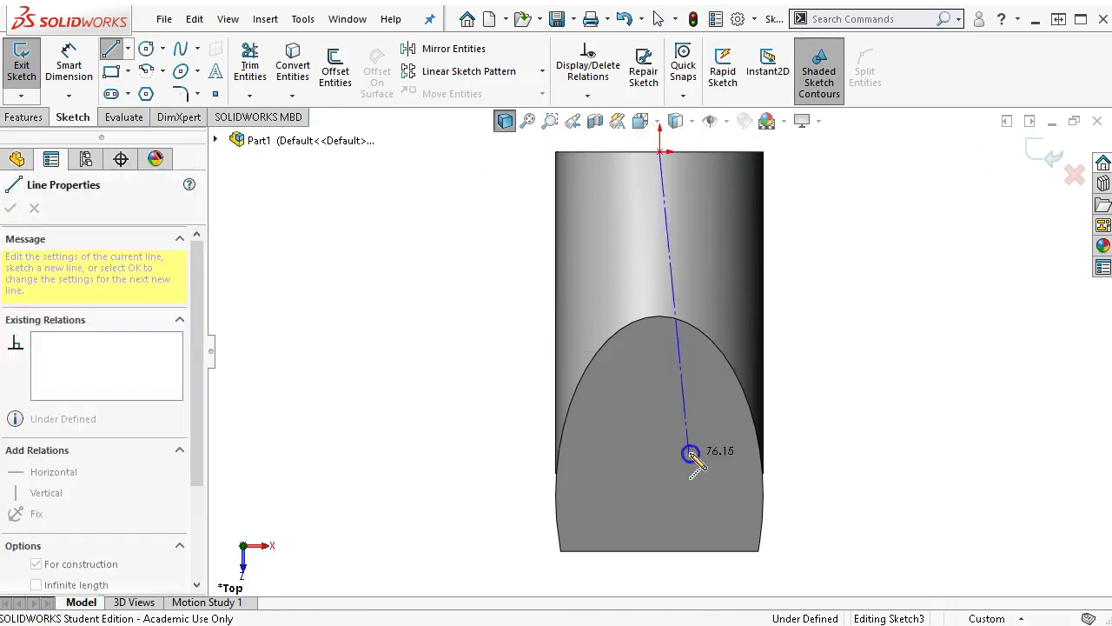
{"action": "left_click", "coordinate": [660, 550]}
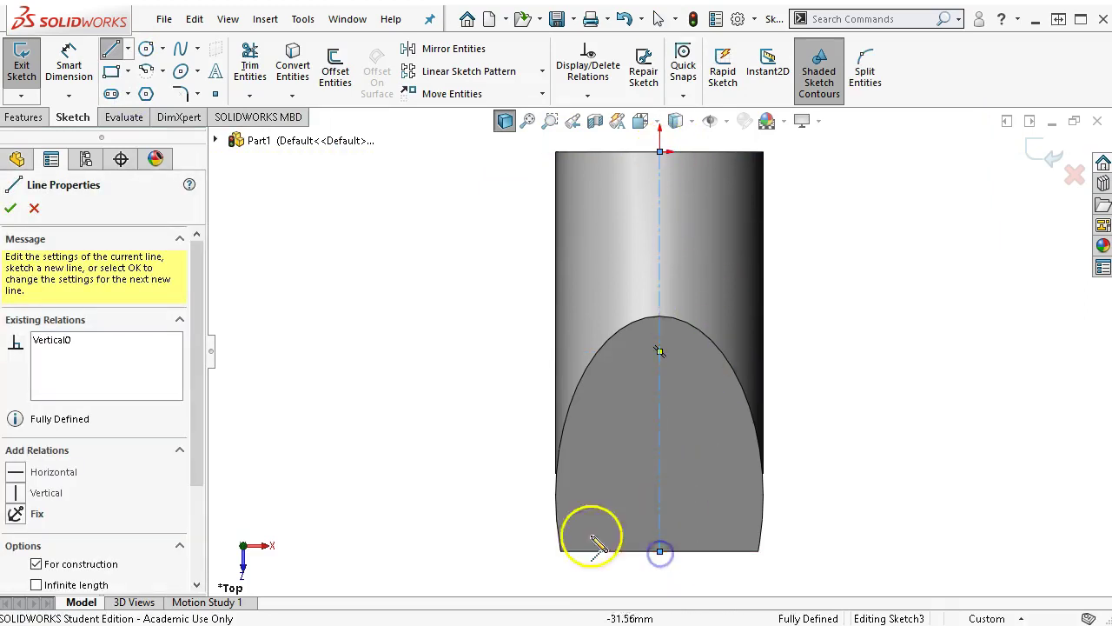
Sketch a corner rectangle about 15 mm by 40 mm from the cylinder's left silhouette edge down to the front edge
{"action": "left_click", "coordinate": [111, 71]}
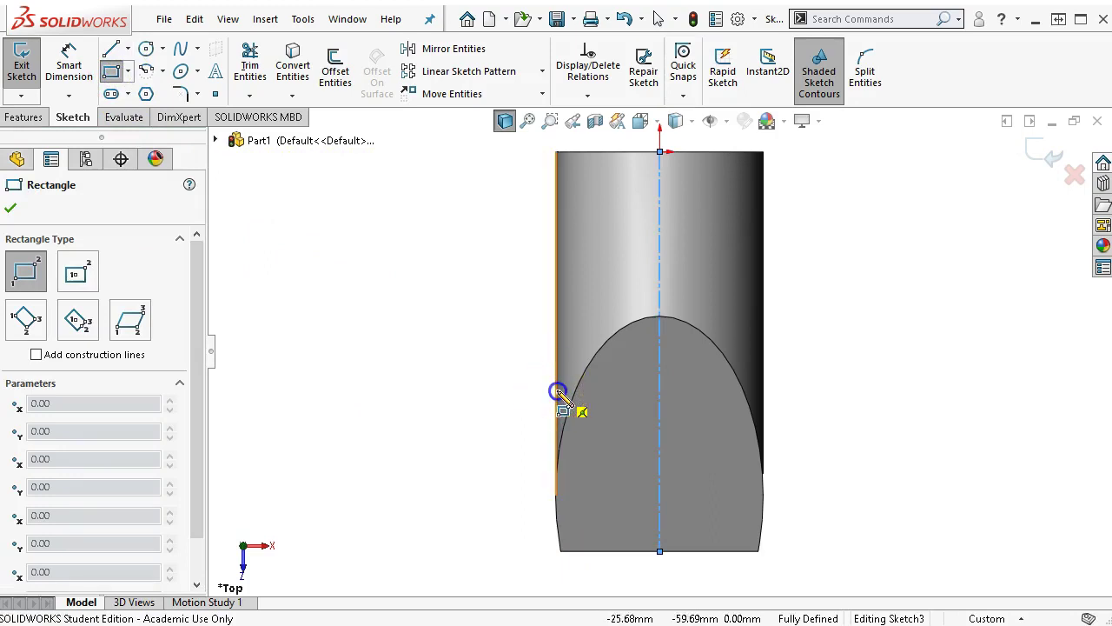
{"action": "left_click_drag", "start_coordinate": [557, 391], "coordinate": [617, 550]}
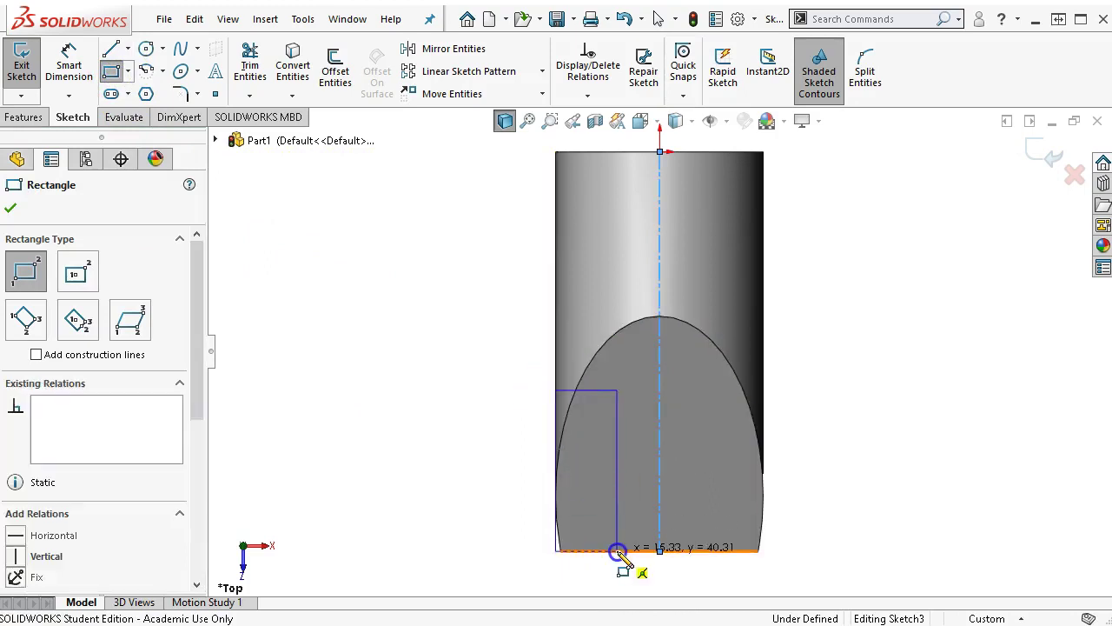
{"action": "right_click", "coordinate": [405, 290]}
{"action": "left_click", "coordinate": [440, 302]}
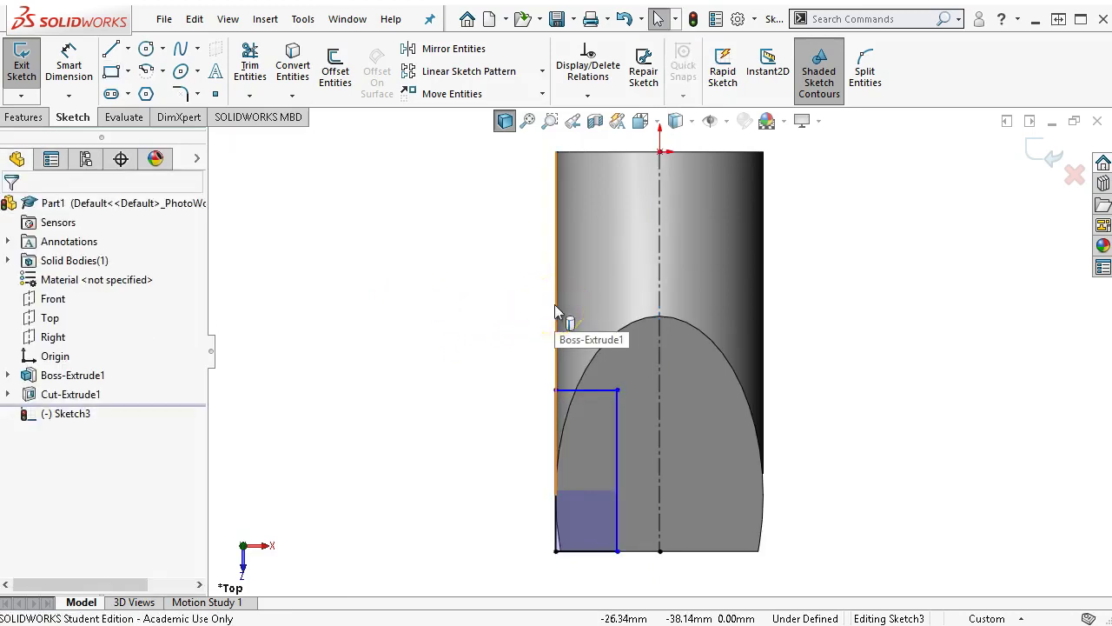
{"action": "left_click", "coordinate": [522, 318]}
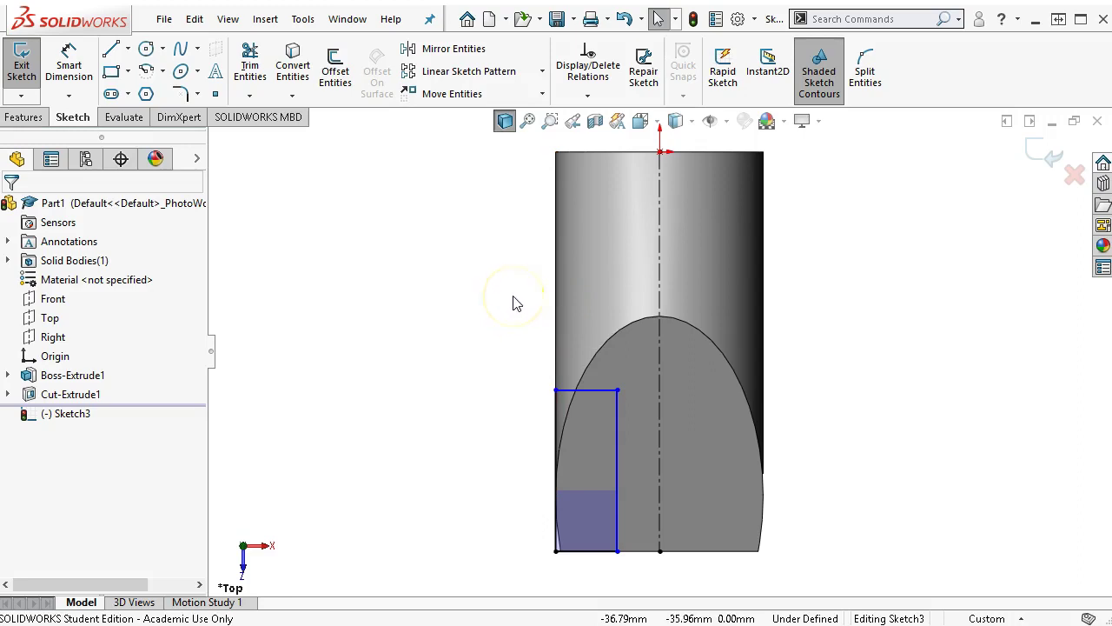
Dimension the rectangle's outer vertical side as 22 mm
{"action": "right_click", "coordinate": [513, 303]}
{"action": "left_click", "coordinate": [690, 263]}
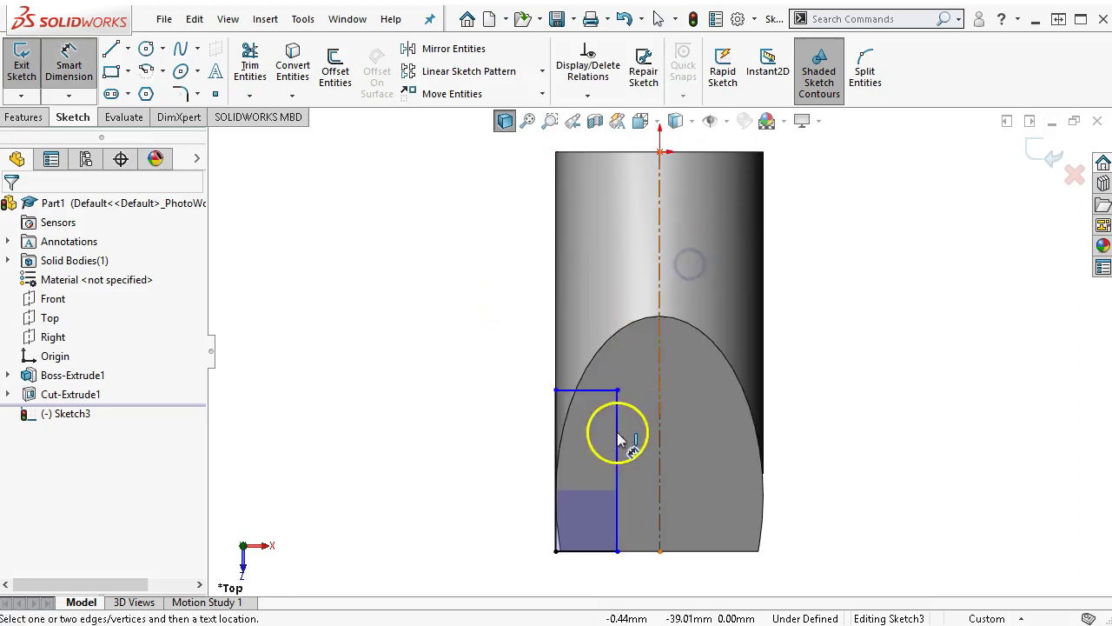
{"action": "left_click", "coordinate": [554, 463]}
{"action": "left_click", "coordinate": [487, 470]}
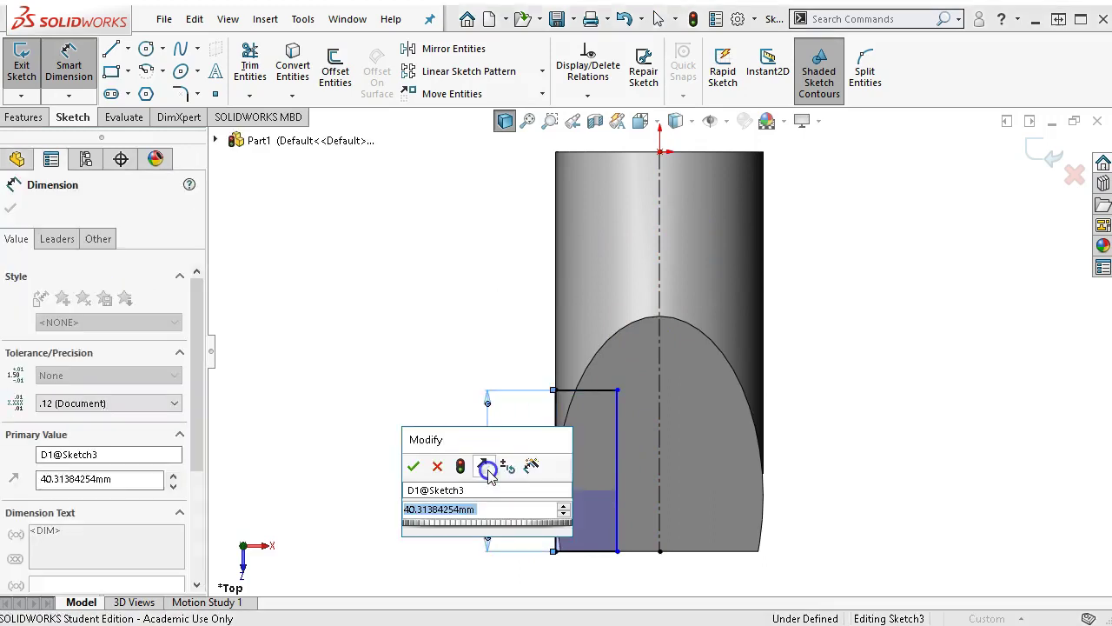
{"action": "type", "text": "22"}
{"action": "key", "text": "Return"}
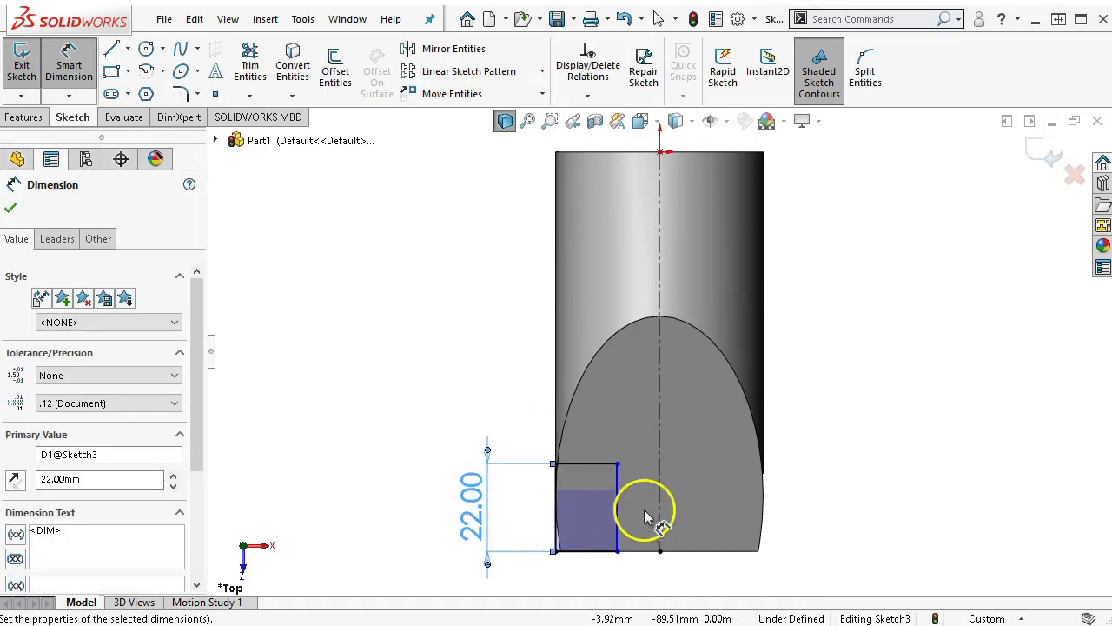
Dimension the distance between the rectangle's inner side and the centerline as 10 mm
{"action": "left_click", "coordinate": [619, 508]}
{"action": "left_click", "coordinate": [660, 521]}
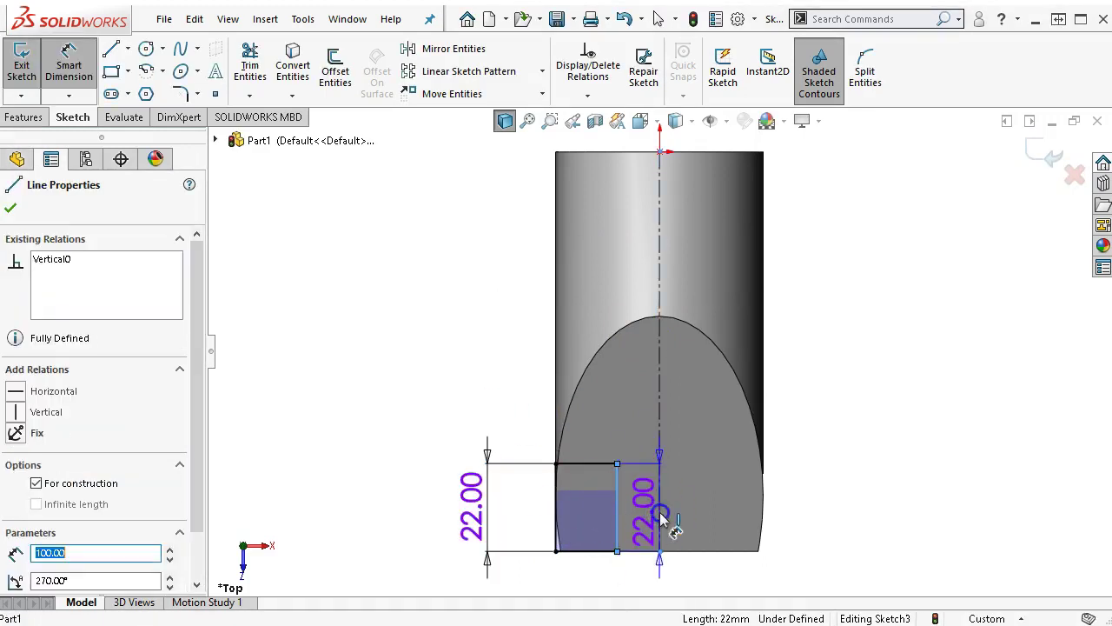
{"action": "left_click", "coordinate": [651, 570]}
{"action": "type", "text": "10"}
{"action": "key", "text": "Return"}
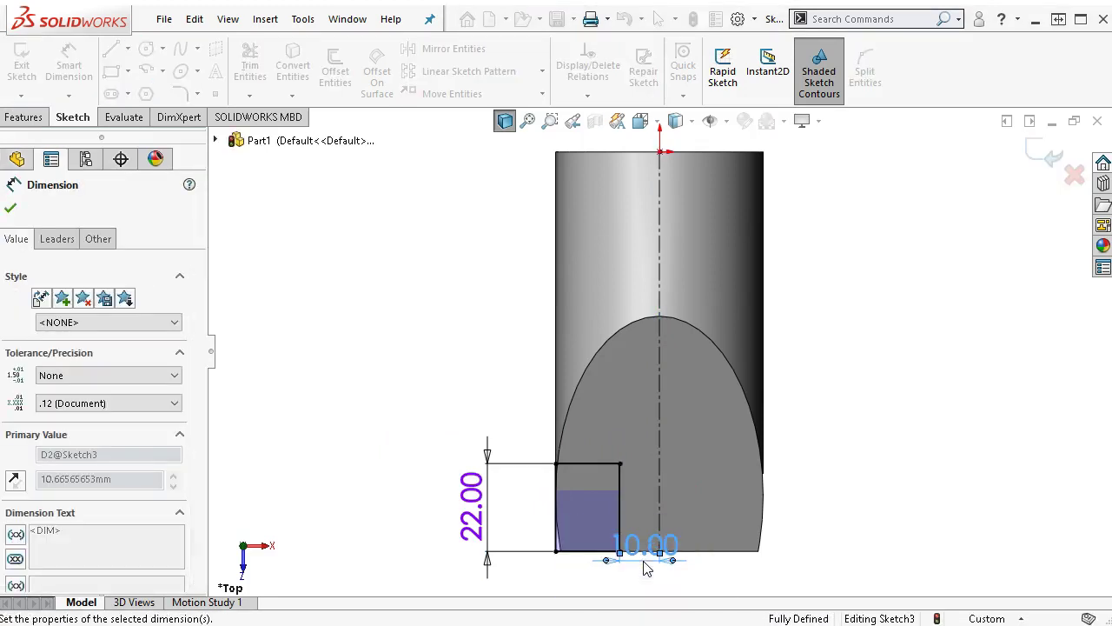
{"action": "right_click", "coordinate": [820, 375]}
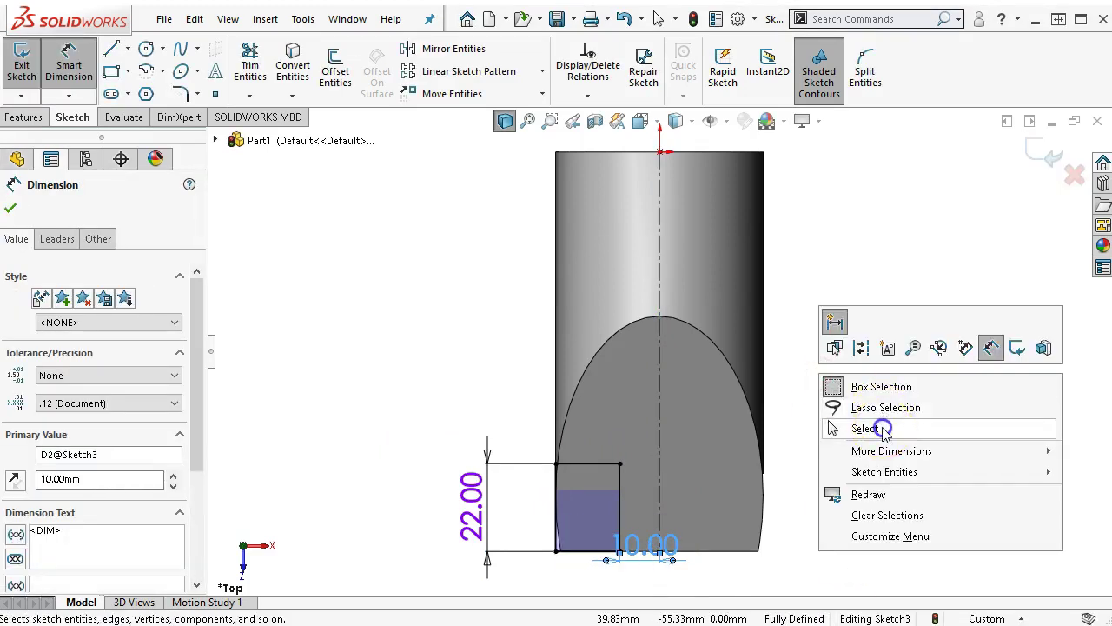
{"action": "left_click", "coordinate": [882, 428]}
Mirror the rectangle about the centerline to the opposite side of the part
{"action": "left_click_drag", "start_coordinate": [881, 377], "coordinate": [430, 578]}
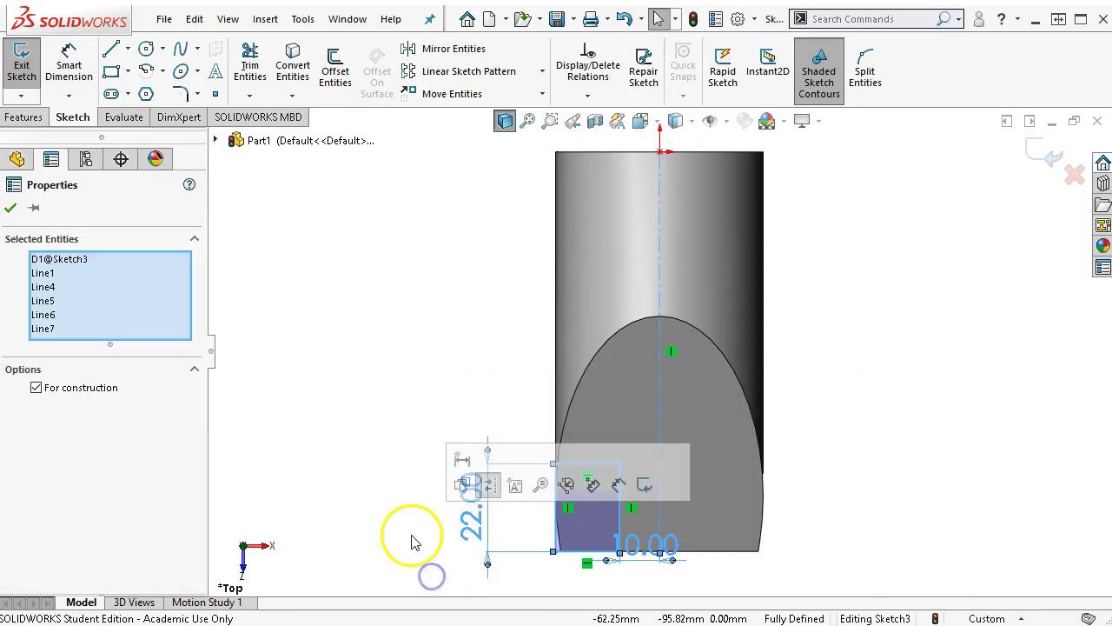
{"action": "left_click", "coordinate": [425, 52]}
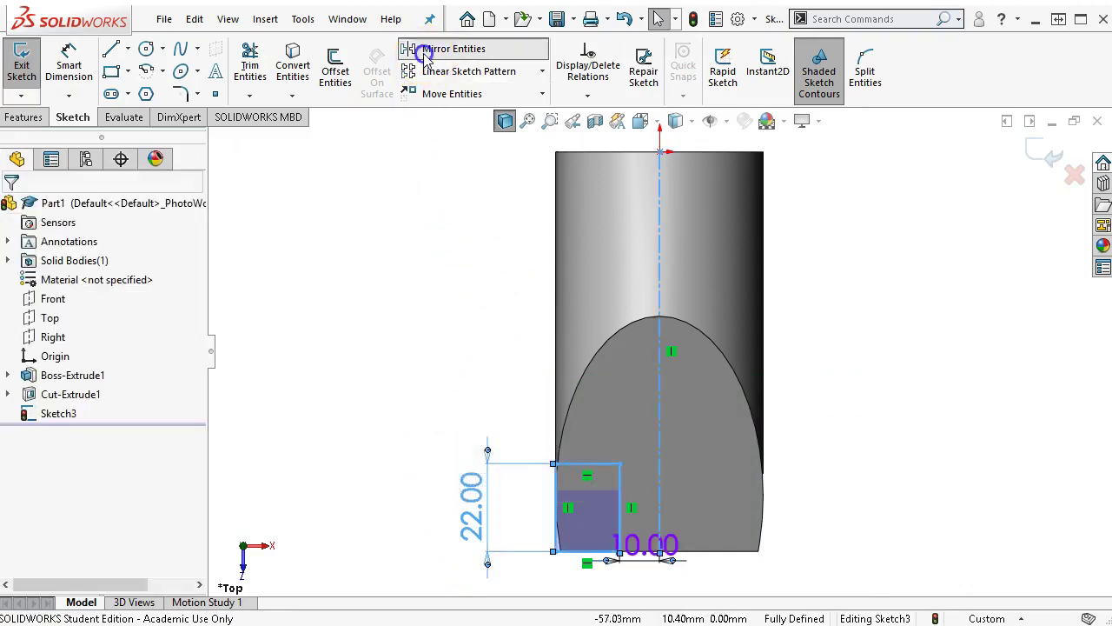
{"action": "left_click", "coordinate": [855, 373]}
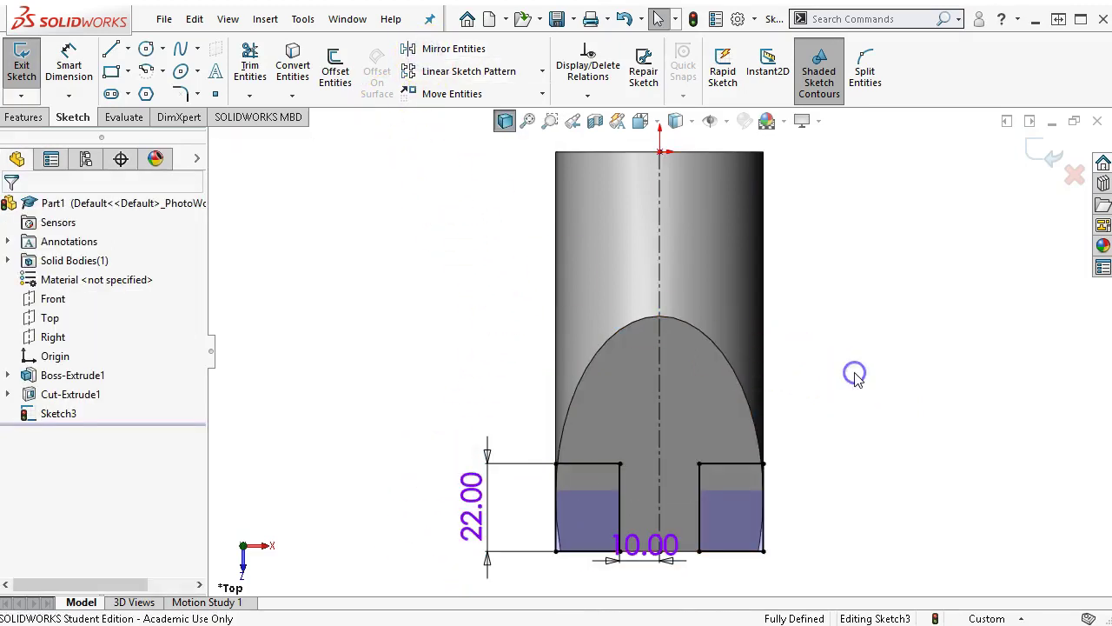
Extrude-cut the two mirrored rectangles through the part in both directions with Through All - Both
{"action": "left_click", "coordinate": [26, 117]}
{"action": "left_click", "coordinate": [262, 65]}
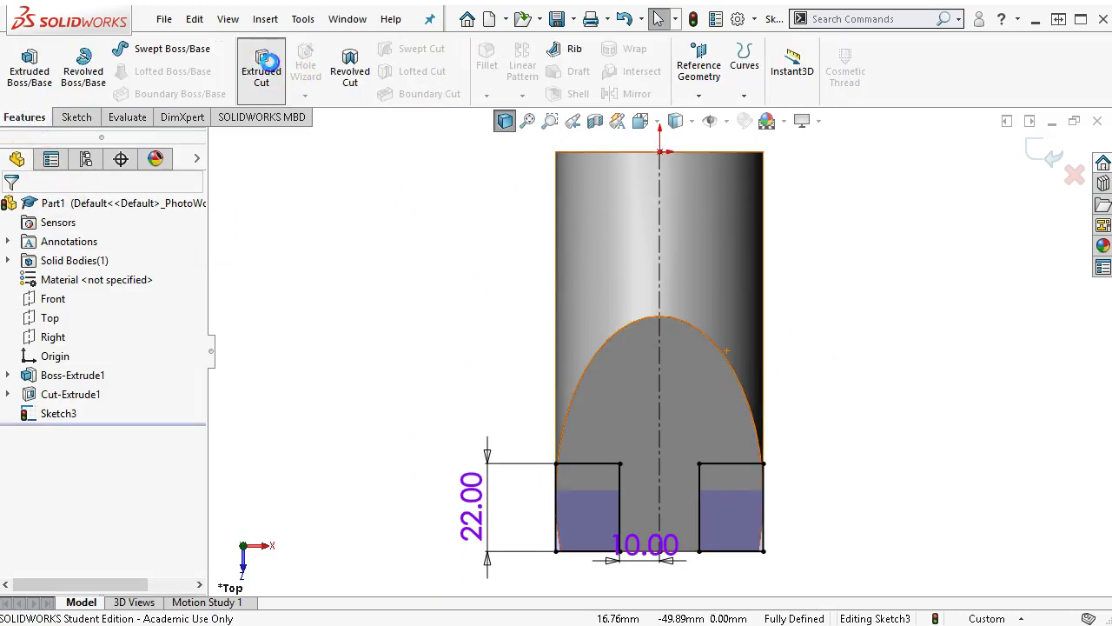
{"action": "mouse_move", "coordinate": [658, 454]}
{"action": "middle_mouse_down"}
{"action": "mouse_move", "coordinate": [702, 435]}
{"action": "mouse_move", "coordinate": [786, 348]}
{"action": "mouse_move", "coordinate": [783, 286]}
{"action": "mouse_move", "coordinate": [750, 278]}
{"action": "middle_mouse_up"}
{"action": "left_click", "coordinate": [558, 328]}
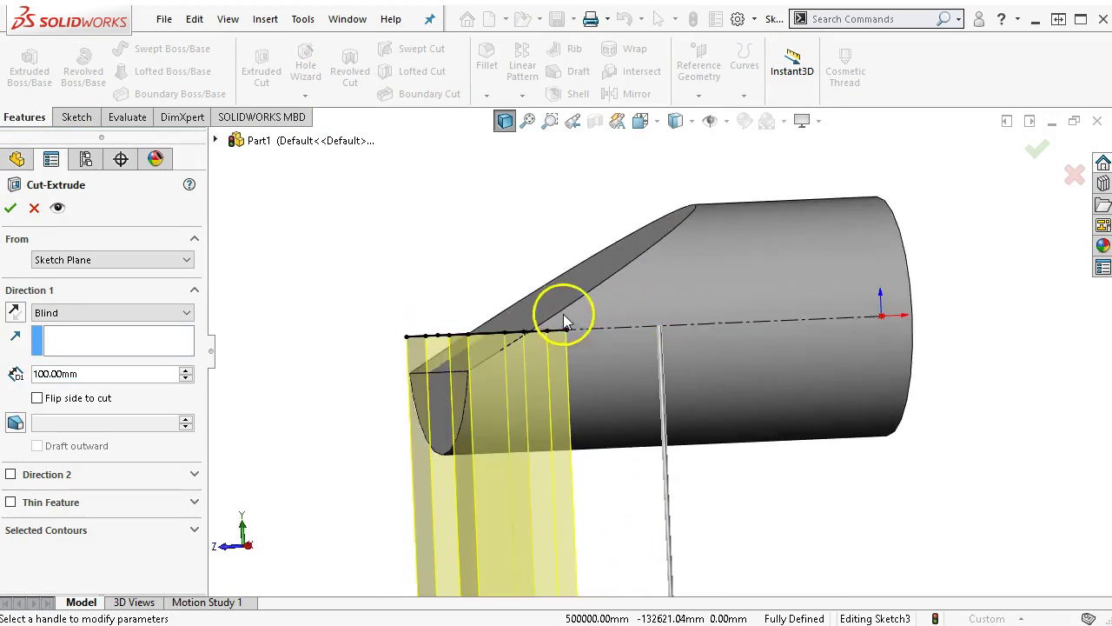
{"action": "scroll", "coordinate": [574, 447], "scroll_direction": "up", "scroll_amount": 3}
{"action": "mouse_move", "coordinate": [684, 465]}
{"action": "middle_mouse_down"}
{"action": "mouse_move", "coordinate": [720, 427]}
{"action": "mouse_move", "coordinate": [745, 494]}
{"action": "middle_mouse_up"}
{"action": "scroll", "coordinate": [556, 347], "scroll_direction": "down", "scroll_amount": 3}
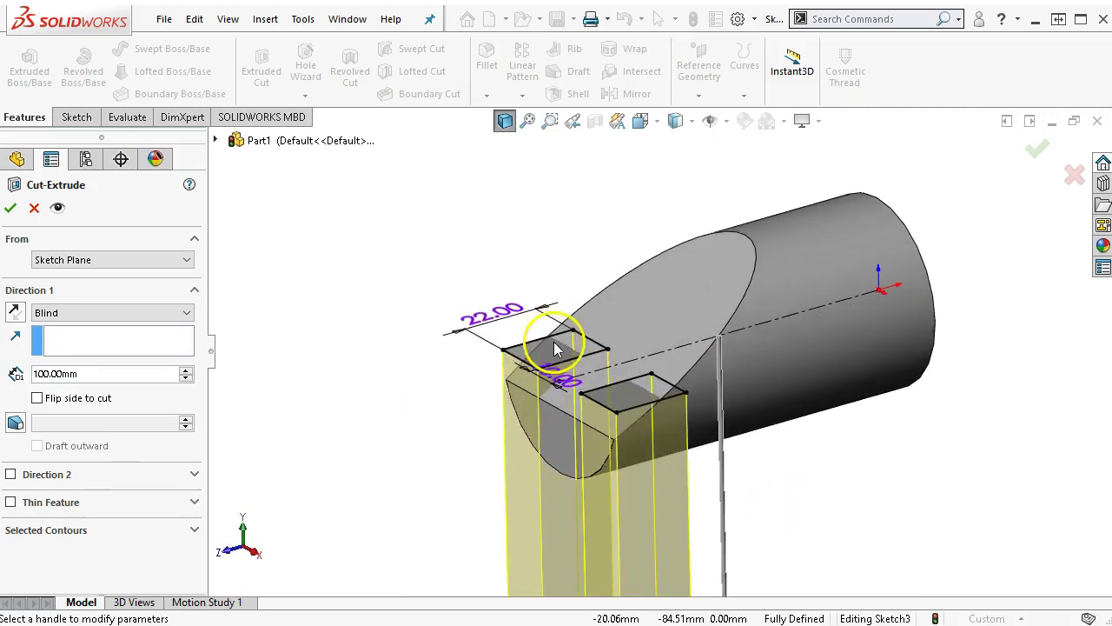
{"action": "left_click", "coordinate": [78, 312]}
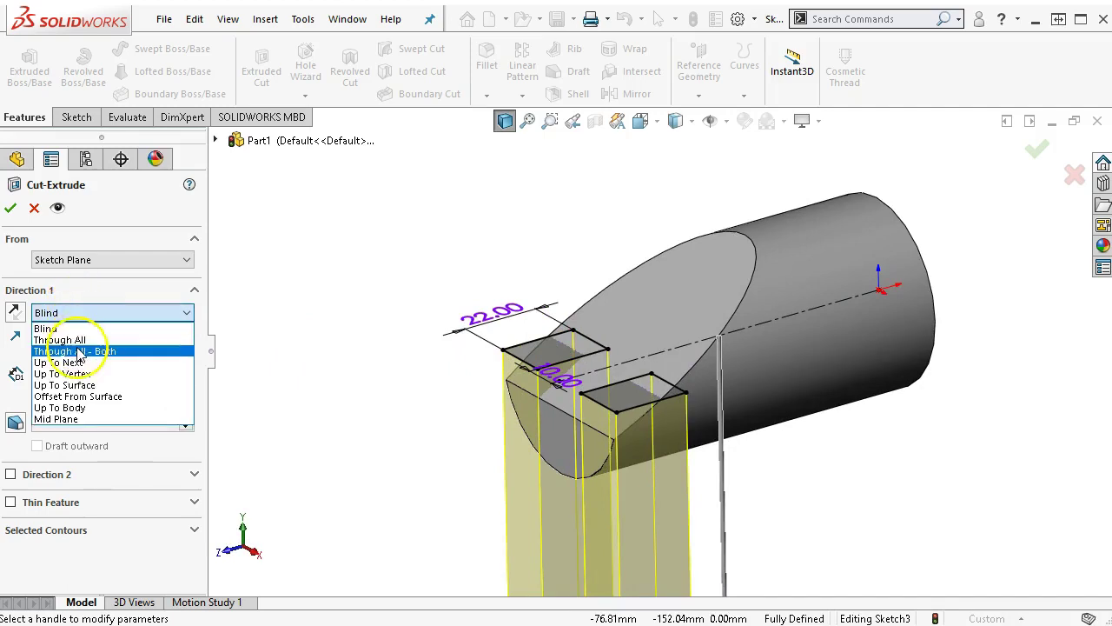
{"action": "left_click", "coordinate": [76, 351]}
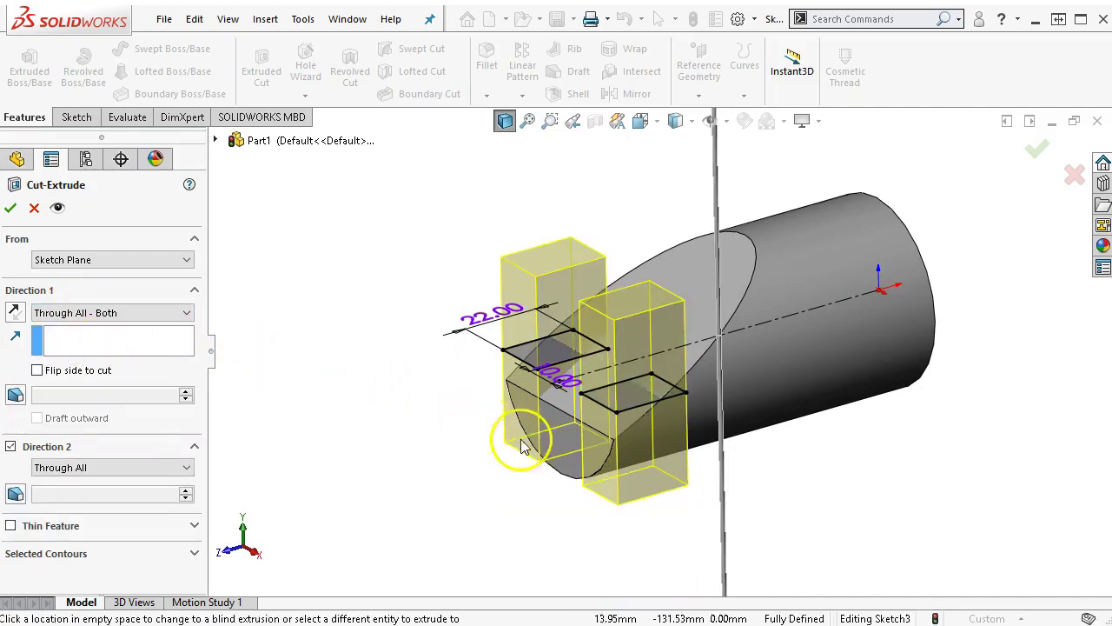
{"action": "left_click", "coordinate": [11, 208]}
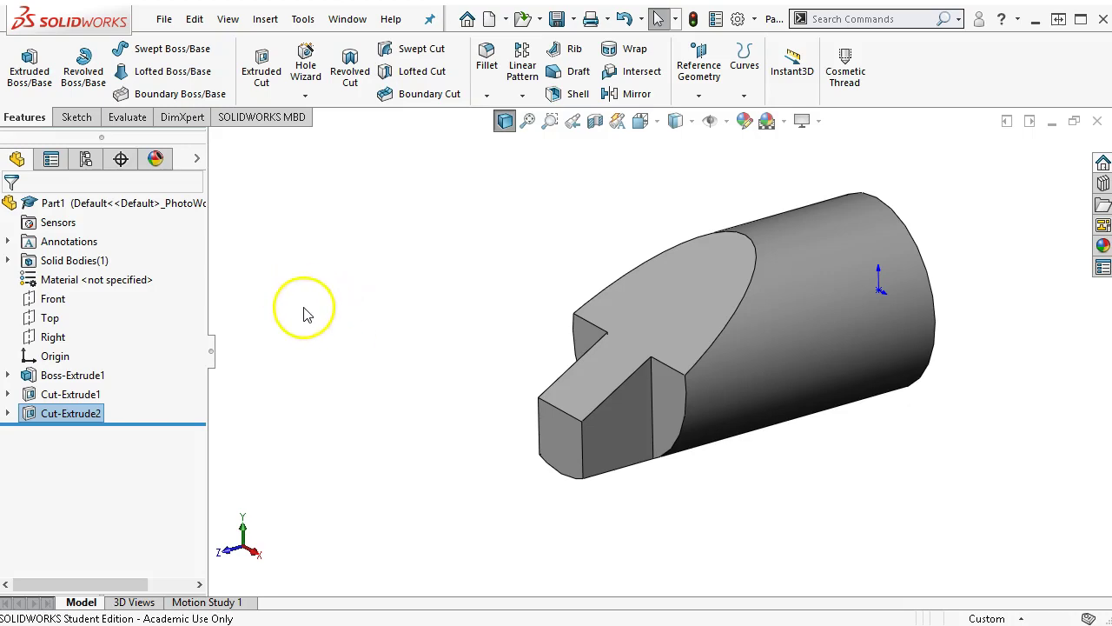
On the Right plane, sketch a corner rectangle about 24 mm by 26 mm at the cylinder's upper rear corner and attach its lower corner to the origin
{"action": "left_click", "coordinate": [54, 337]}
{"action": "left_click", "coordinate": [87, 311]}
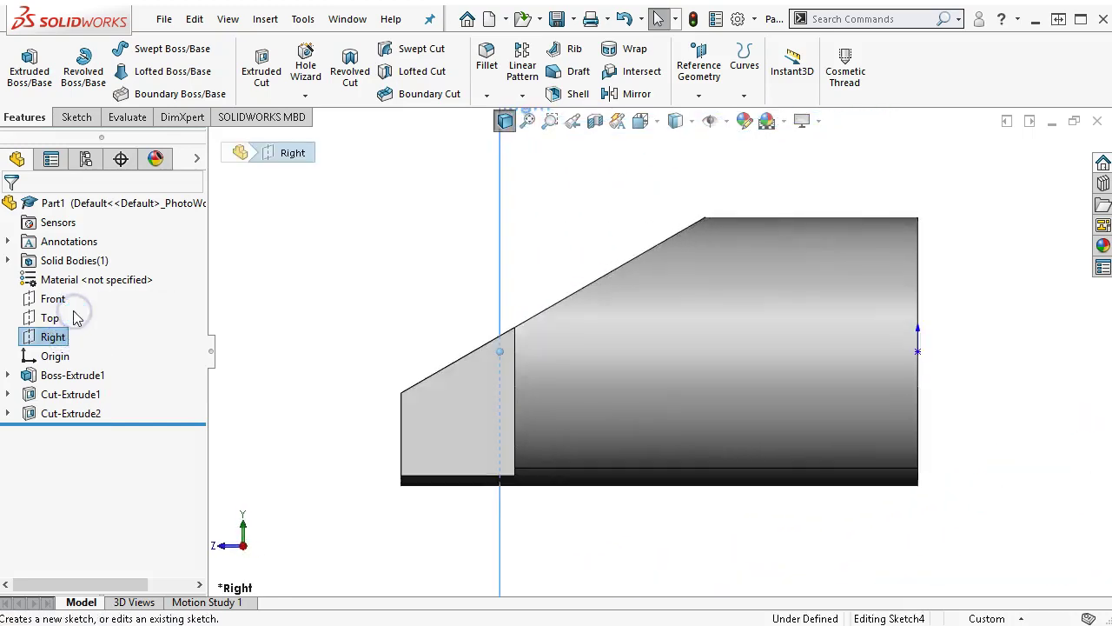
{"action": "left_click", "coordinate": [112, 72]}
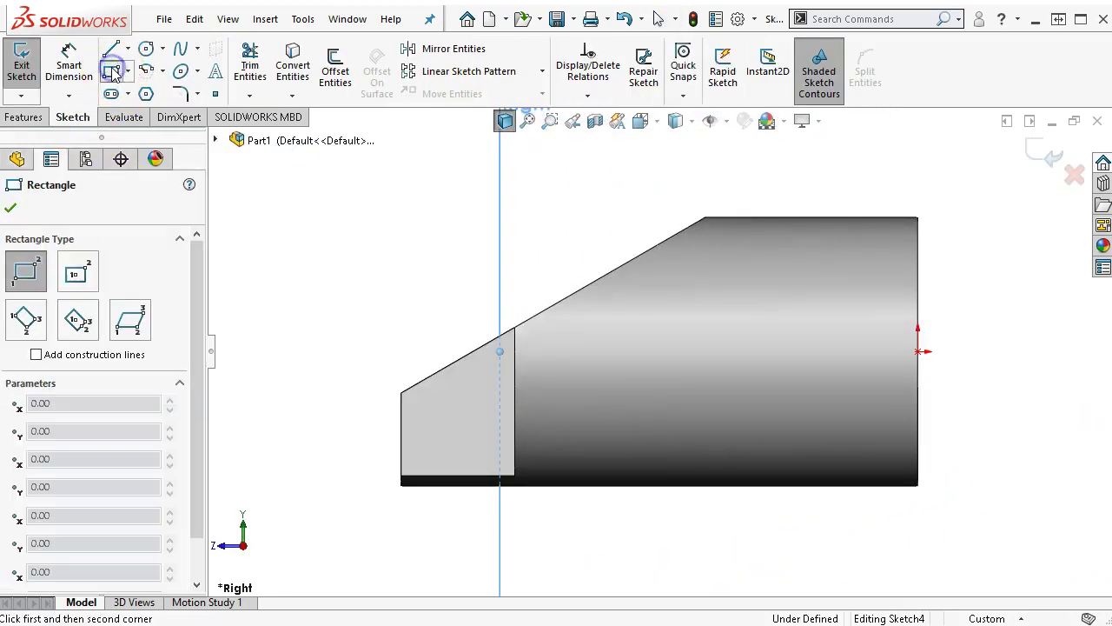
{"action": "left_click", "coordinate": [918, 218]}
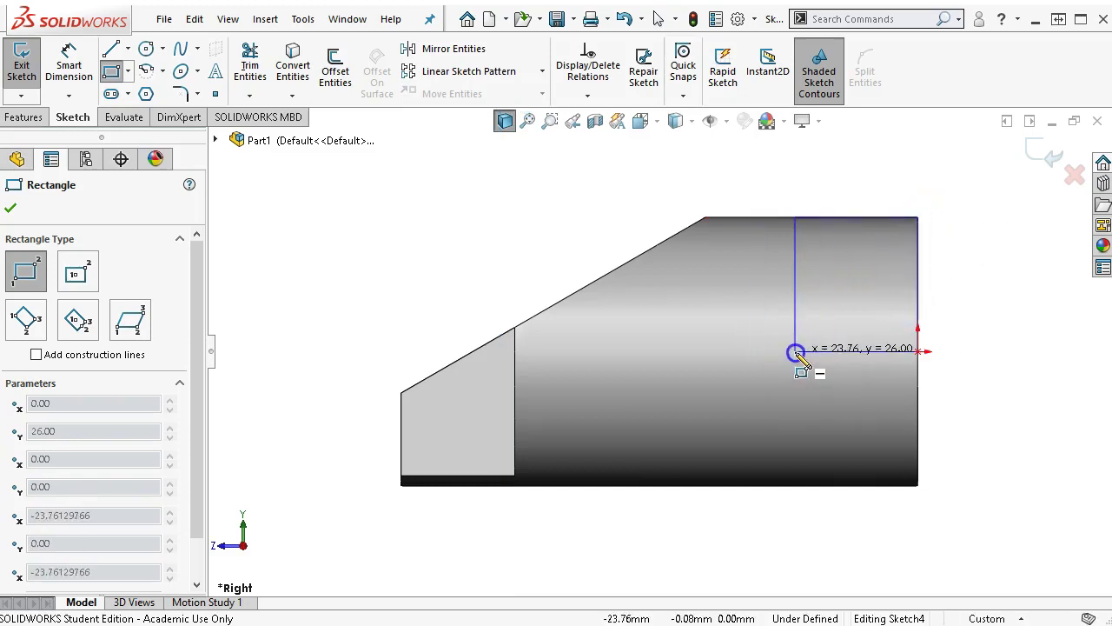
{"action": "left_click", "coordinate": [796, 352]}
{"action": "right_click", "coordinate": [943, 293]}
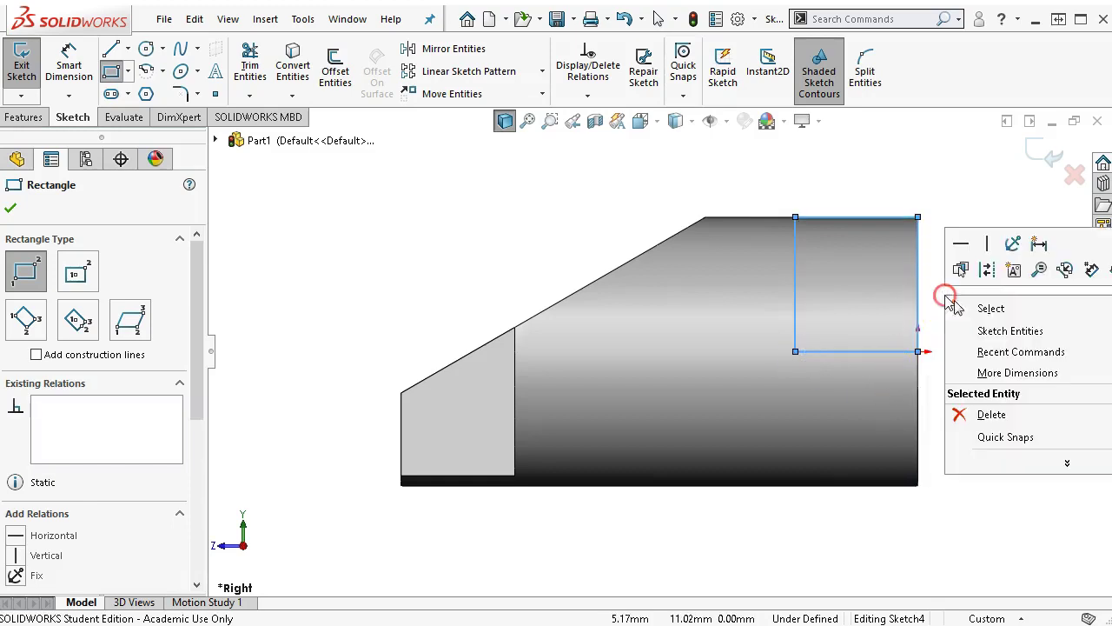
{"action": "left_click", "coordinate": [1006, 313]}
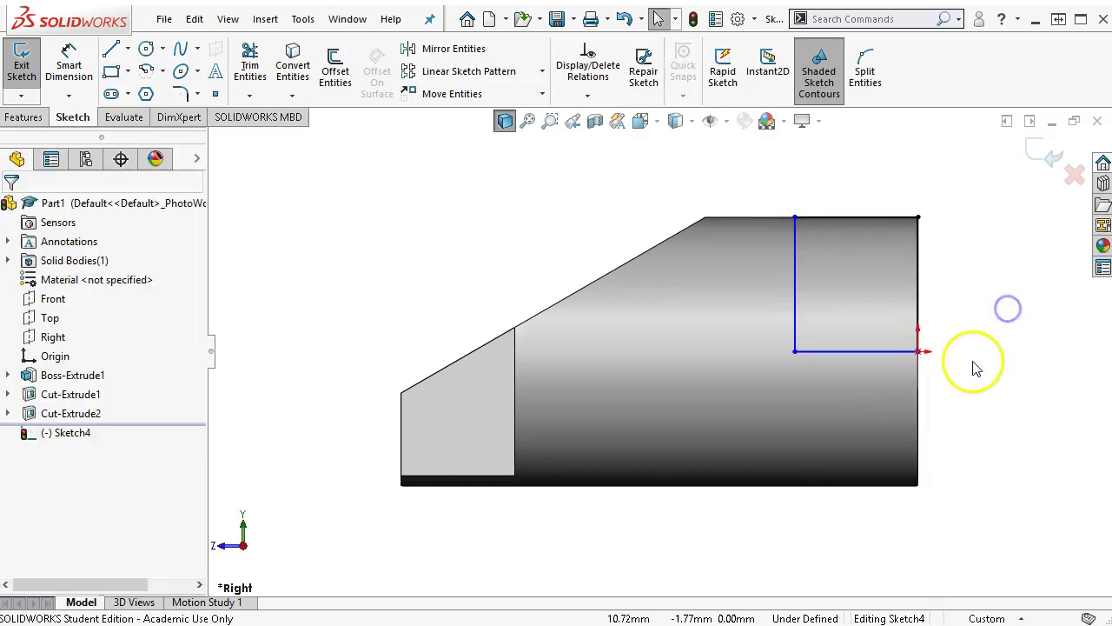
{"action": "left_click", "coordinate": [919, 352]}
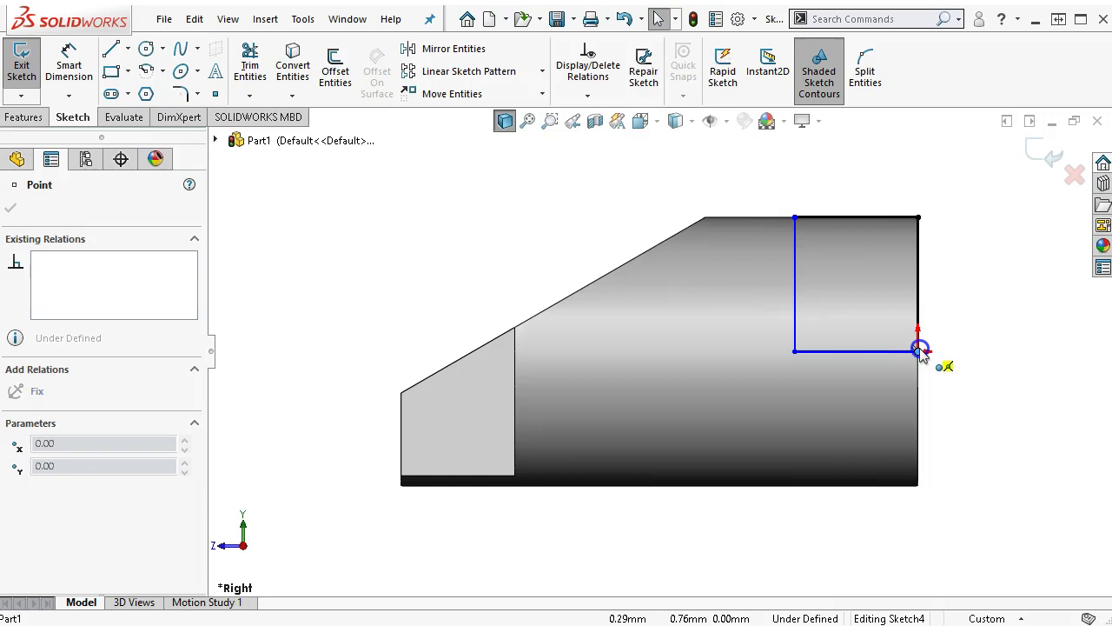
{"action": "mouse_move", "coordinate": [919, 351]}
{"action": "left_mouse_down"}
{"action": "mouse_move", "coordinate": [928, 387]}
{"action": "mouse_move", "coordinate": [919, 351]}
{"action": "left_mouse_up"}
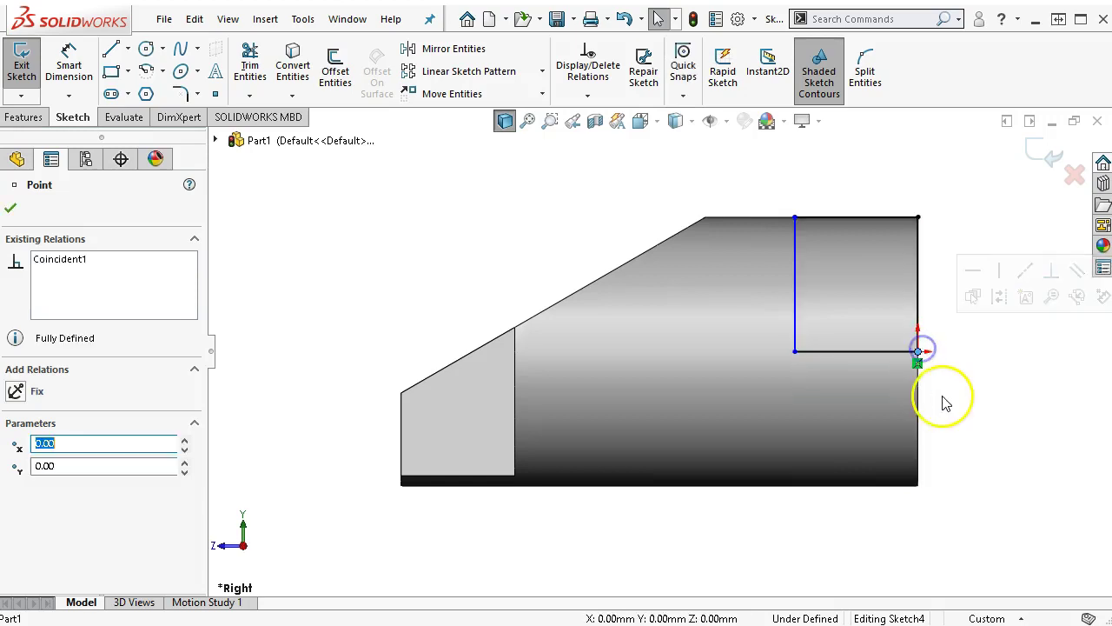
Dimension the rectangle's lower horizontal side as 30 mm
{"action": "right_click", "coordinate": [868, 187]}
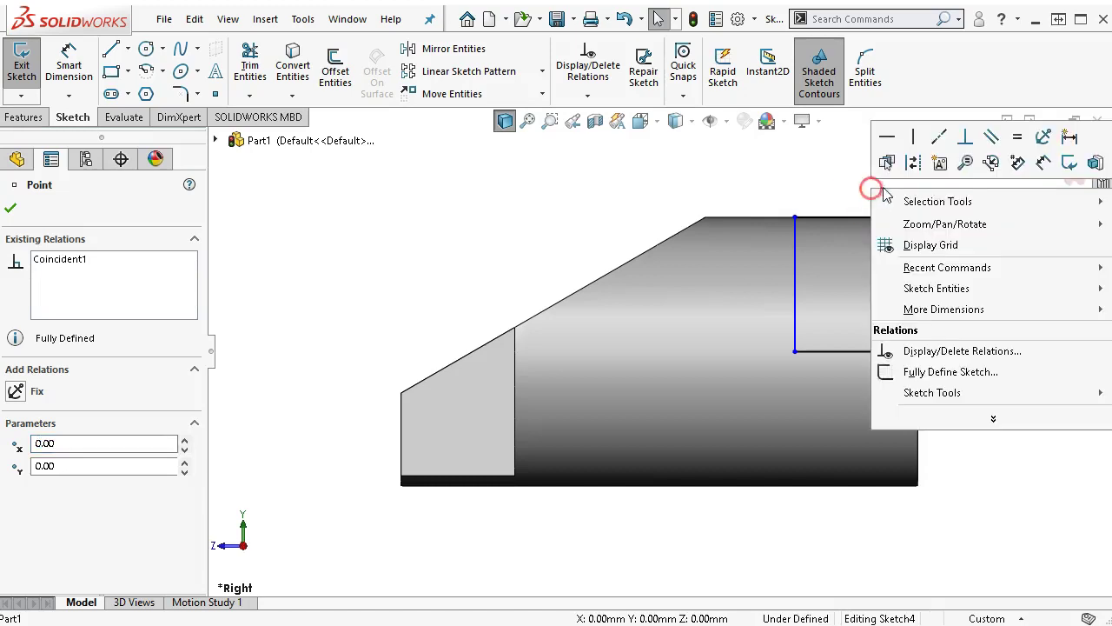
{"action": "left_click", "coordinate": [1040, 164]}
{"action": "left_click", "coordinate": [874, 351]}
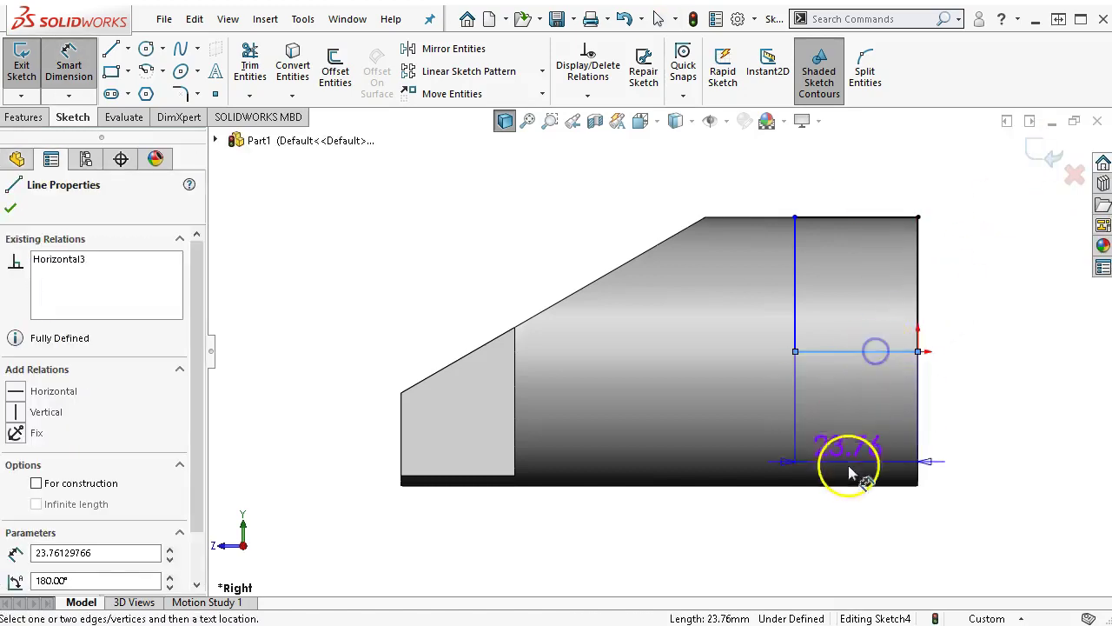
{"action": "left_click", "coordinate": [841, 515]}
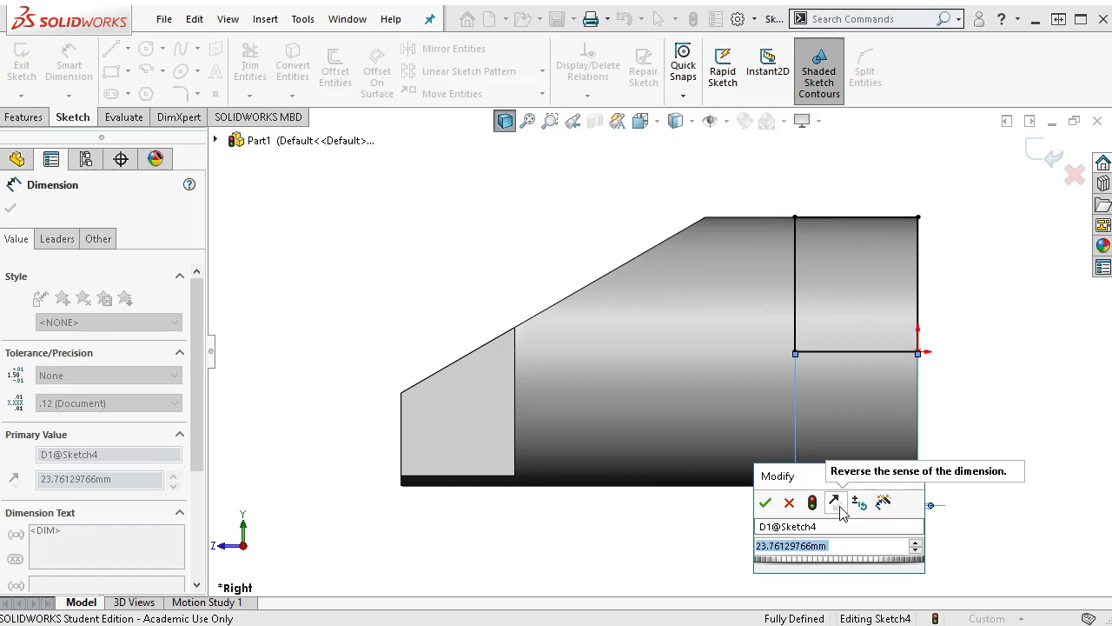
{"action": "type", "text": "30"}
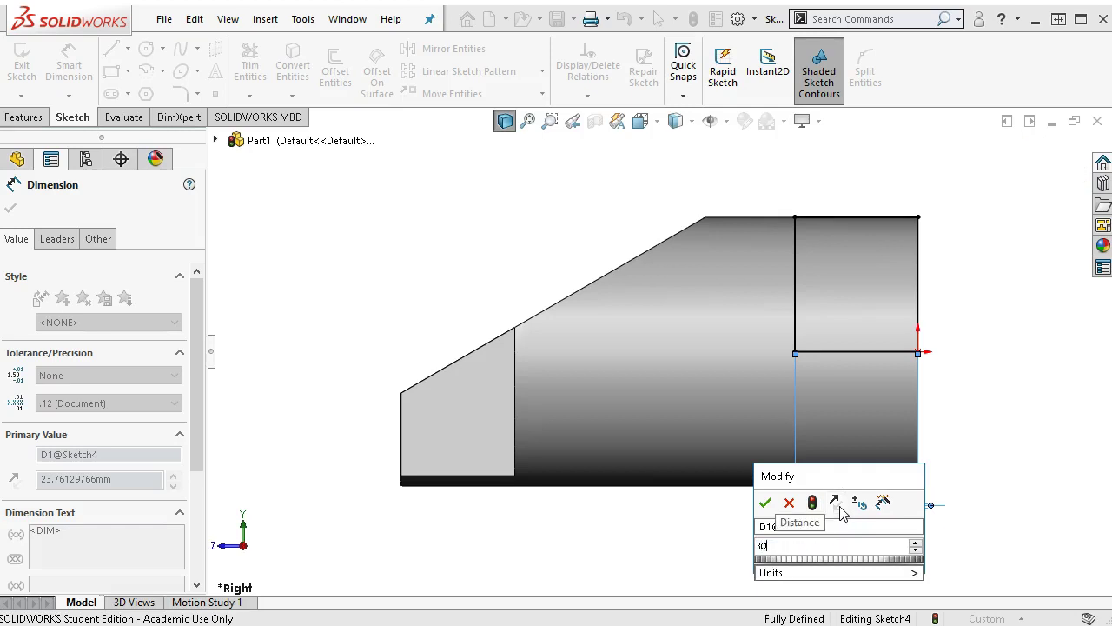
{"action": "key", "text": "Return"}
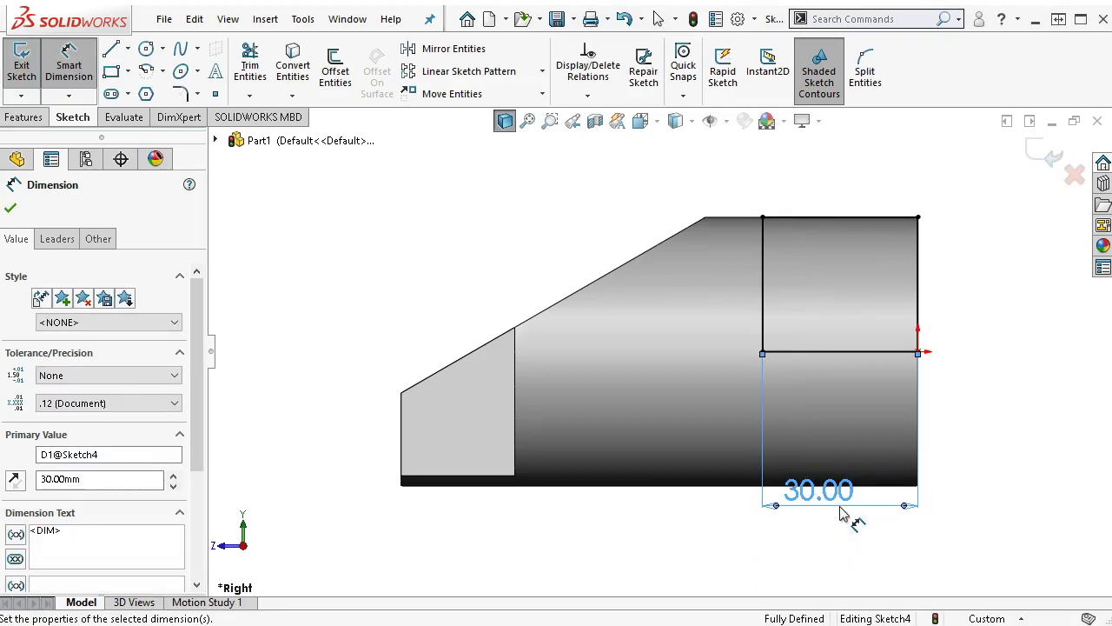
{"action": "right_click", "coordinate": [838, 181]}
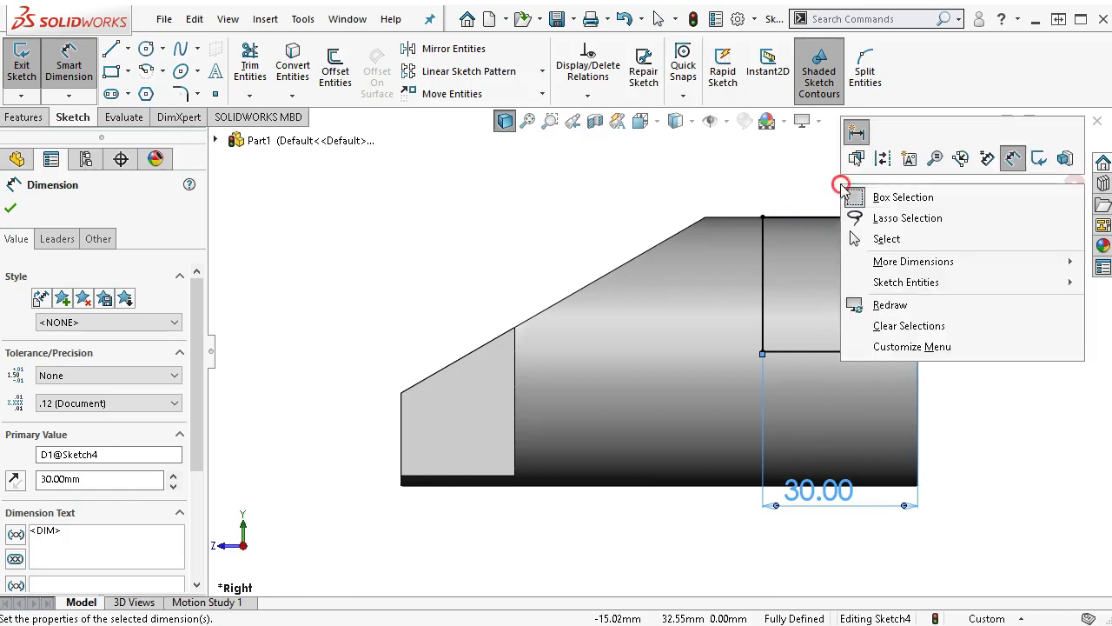
{"action": "left_click", "coordinate": [921, 238]}
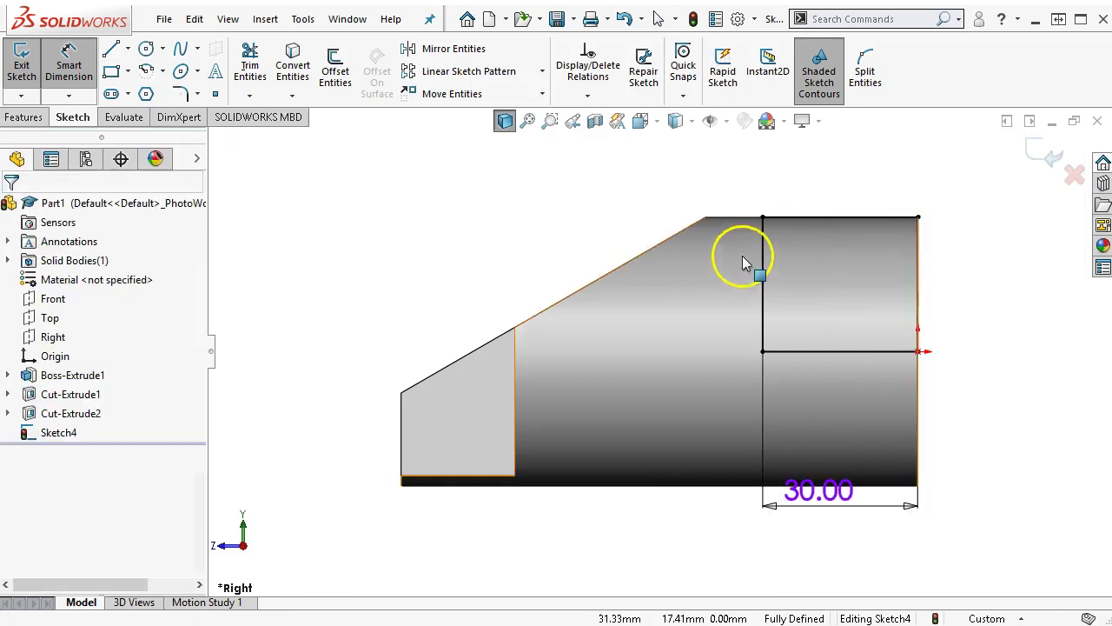
Extrude-cut the 30 mm rectangle with Through All - Both to remove the upper half of the cylinder's rear end
{"action": "left_click", "coordinate": [24, 117]}
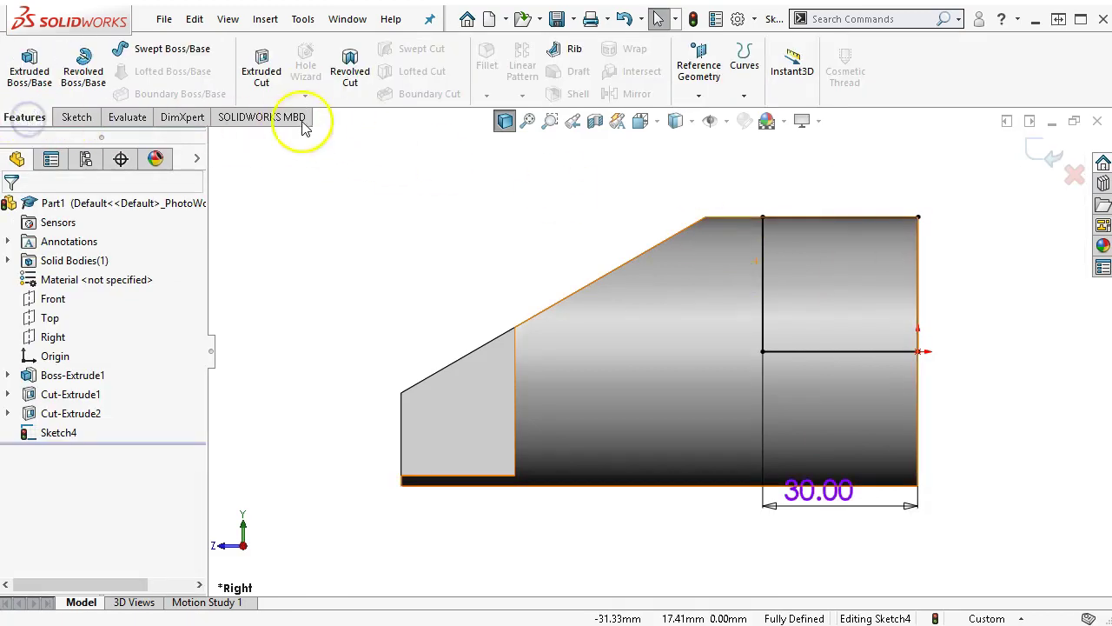
{"action": "left_click", "coordinate": [259, 78]}
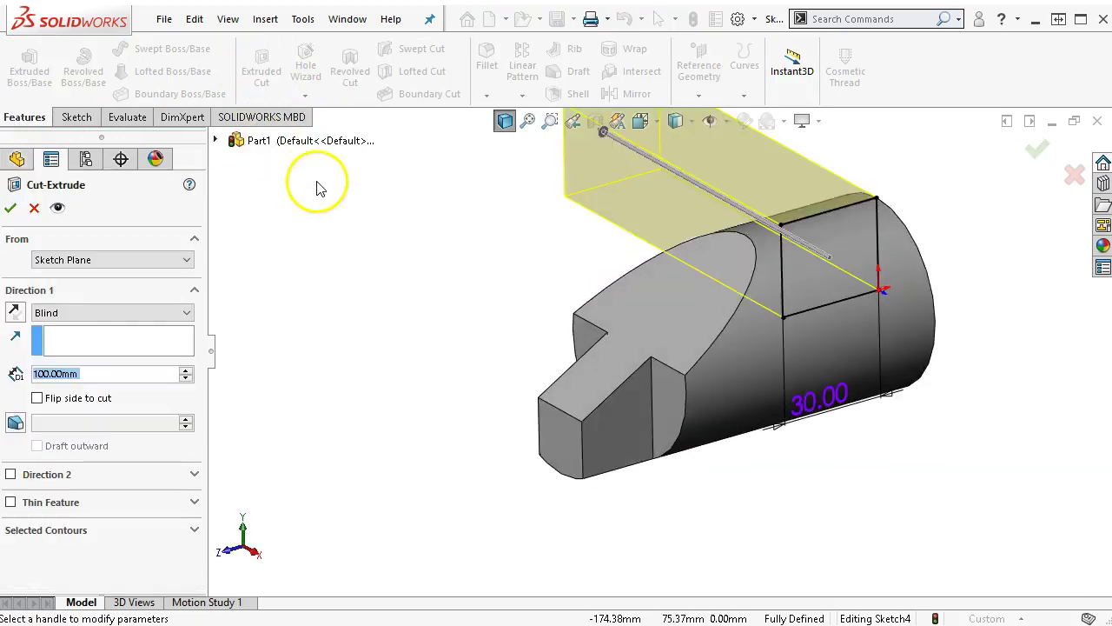
{"action": "left_click", "coordinate": [87, 320]}
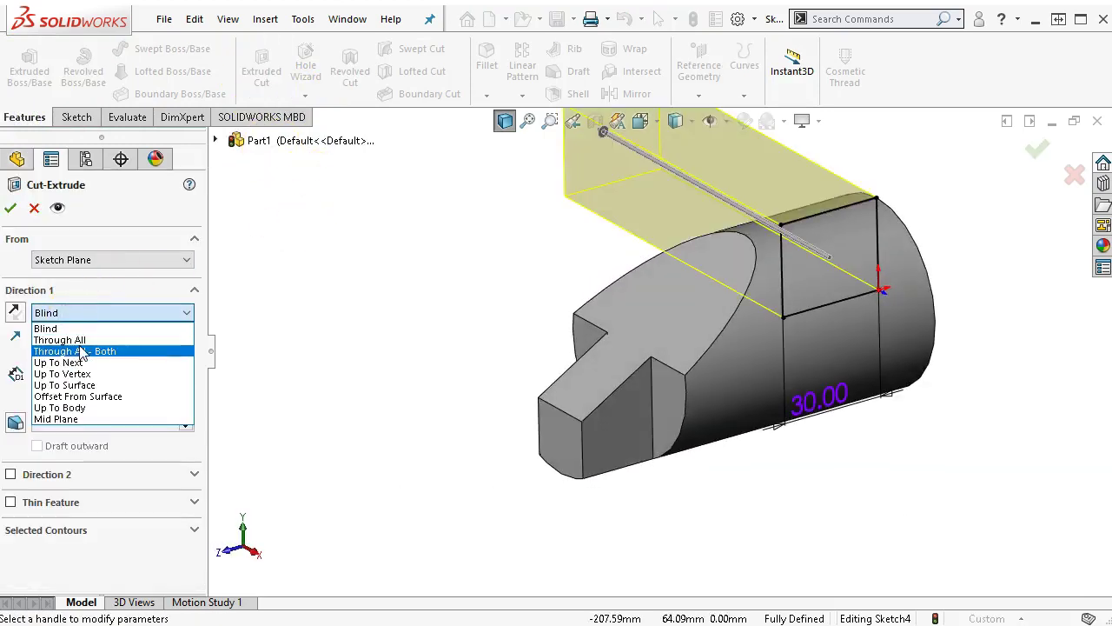
{"action": "left_click", "coordinate": [79, 346]}
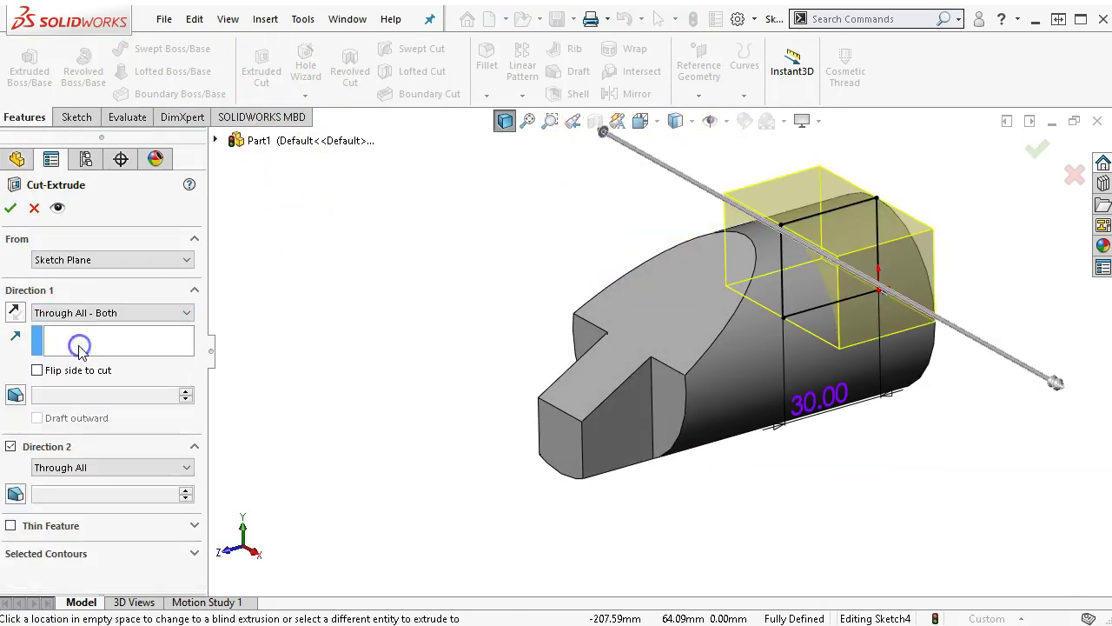
{"action": "left_click", "coordinate": [12, 209]}
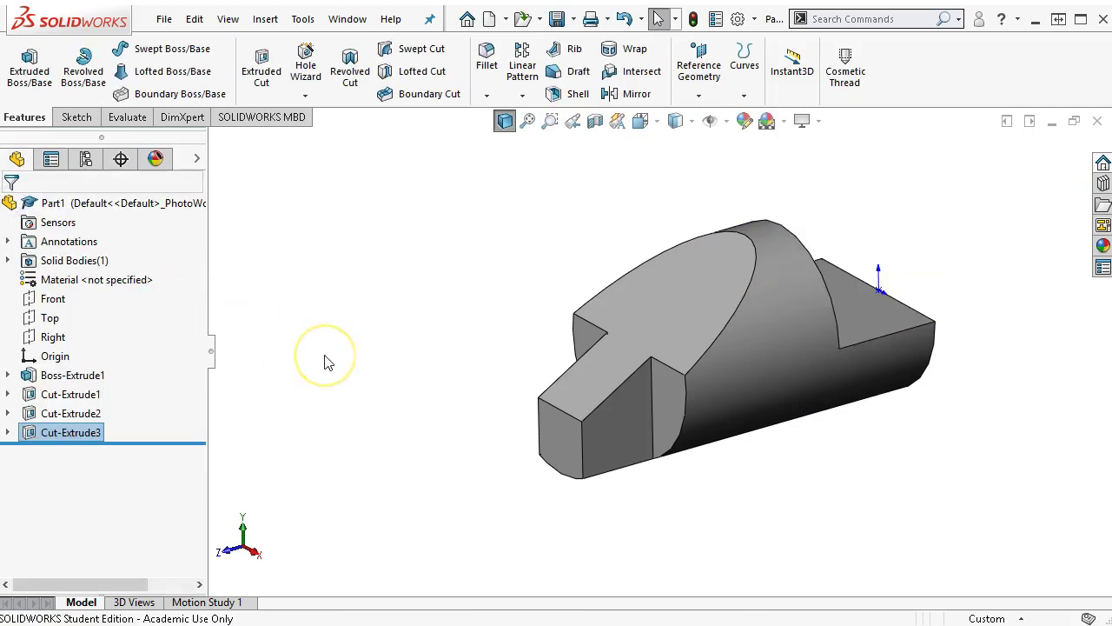
On the flat face of the rear cut, sketch a circle about 11.5 mm in diameter, aligned with the origin and about 10 mm from it
{"action": "scroll", "coordinate": [1017, 273], "scroll_direction": "down", "scroll_amount": 2}
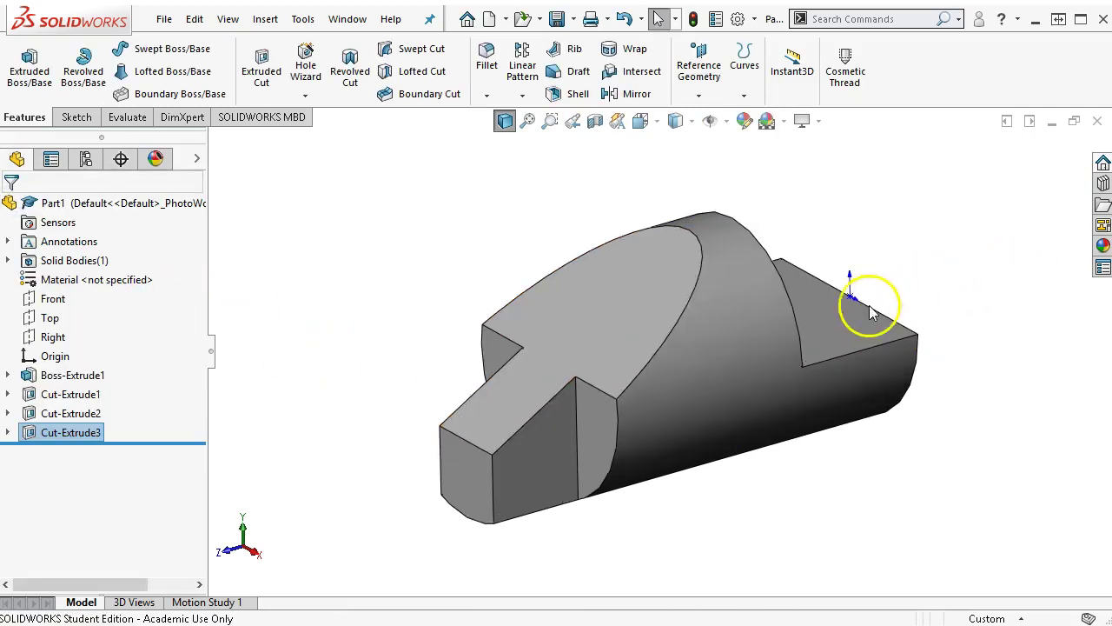
{"action": "left_click", "coordinate": [822, 335]}
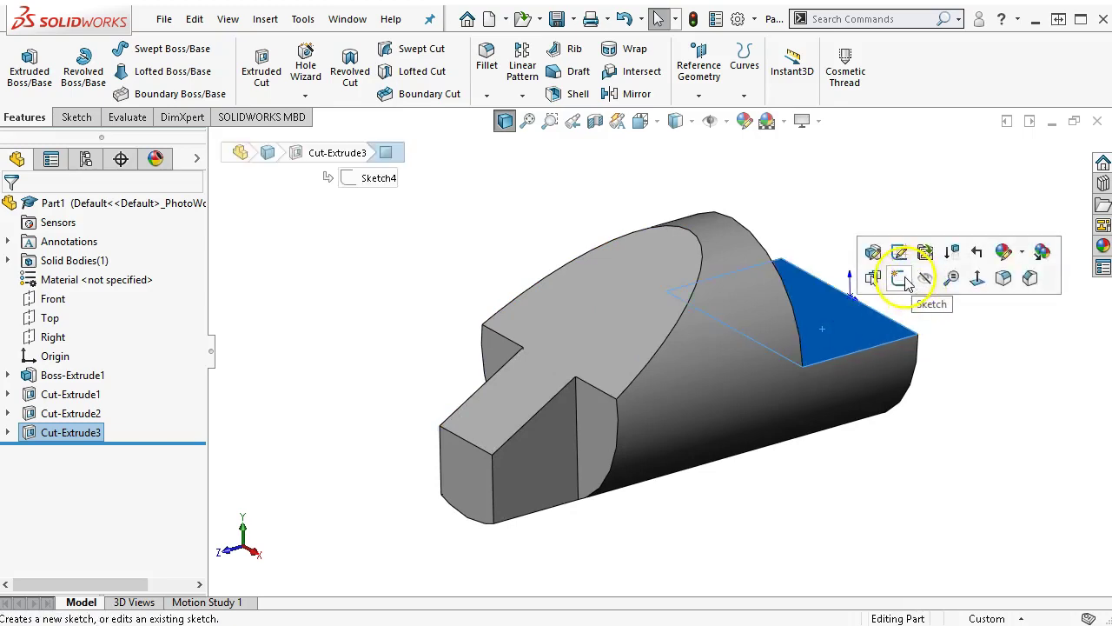
{"action": "left_click", "coordinate": [908, 278]}
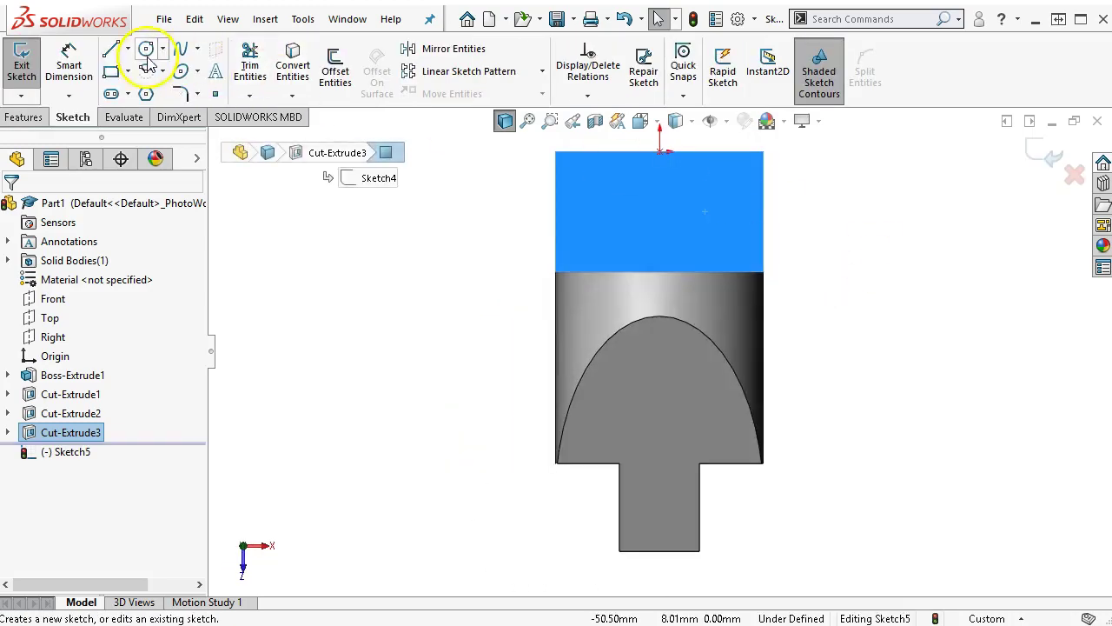
{"action": "left_click", "coordinate": [146, 49]}
{"action": "left_click", "coordinate": [660, 196]}
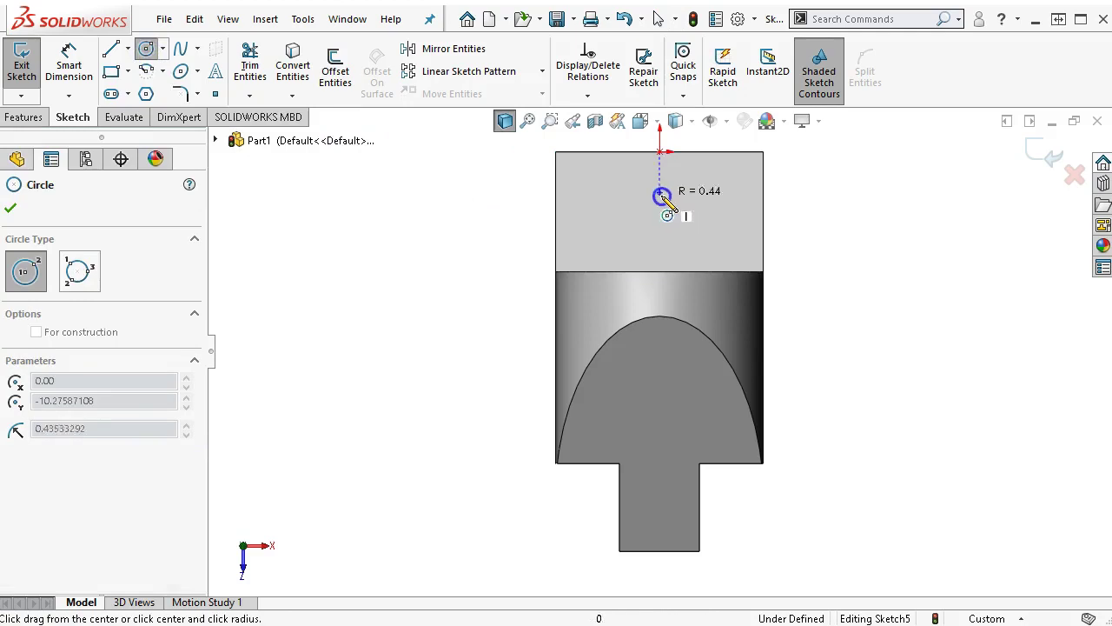
{"action": "left_click", "coordinate": [676, 214]}
{"action": "scroll", "coordinate": [704, 198], "scroll_direction": "down", "scroll_amount": 3}
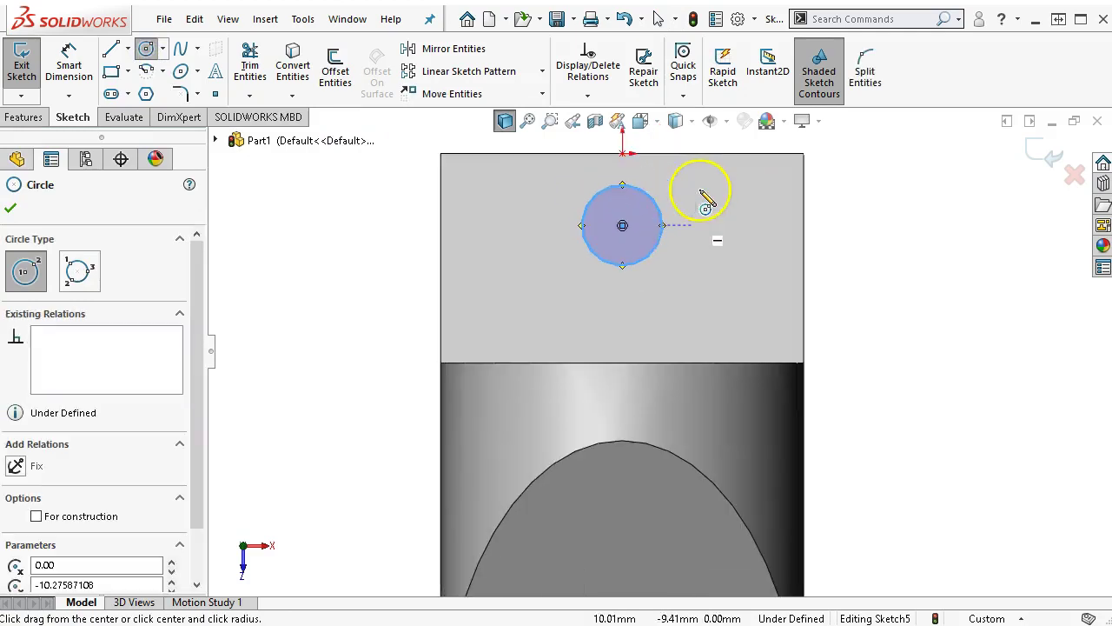
Dimension the circle's diameter as 12 mm
{"action": "right_click", "coordinate": [703, 198]}
{"action": "left_click", "coordinate": [876, 163]}
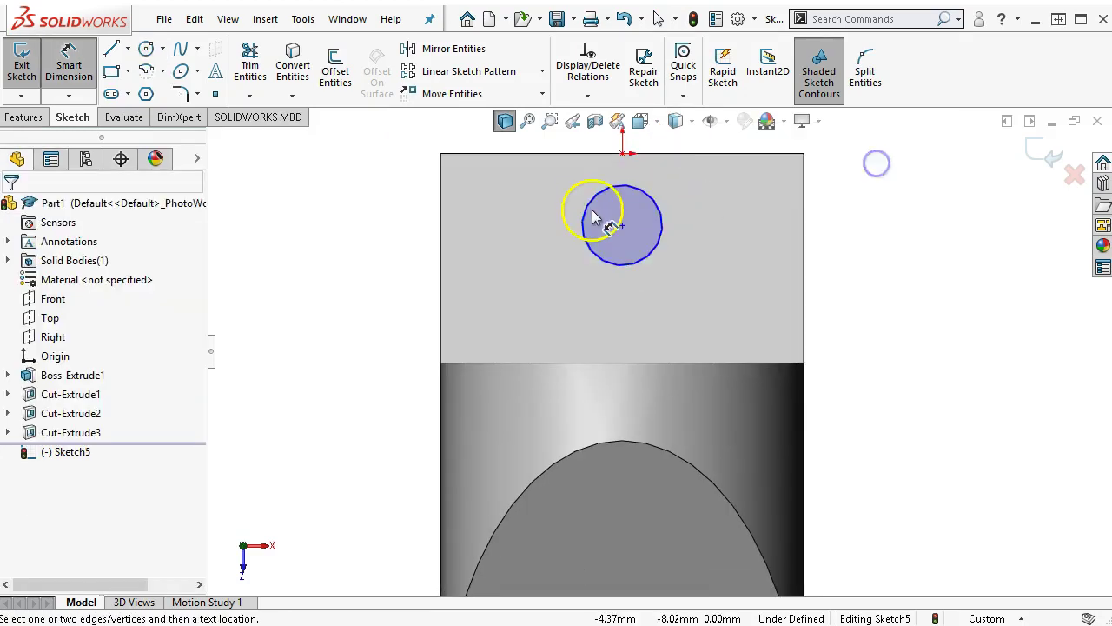
{"action": "key", "text": "z"}
{"action": "left_click", "coordinate": [638, 238]}
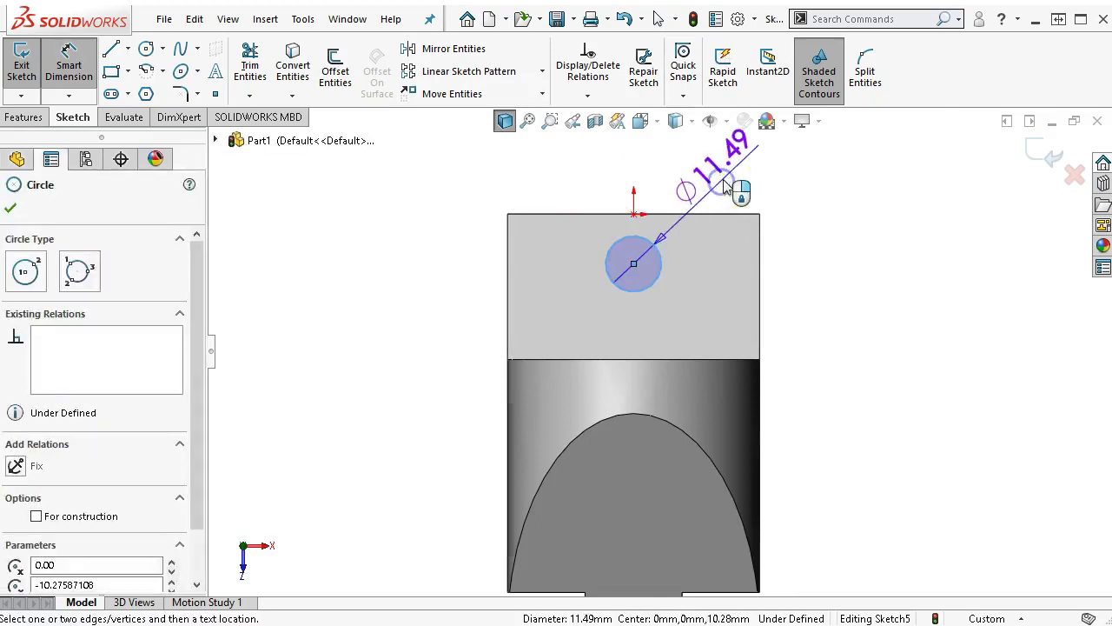
{"action": "left_click", "coordinate": [724, 187]}
{"action": "type", "text": "12"}
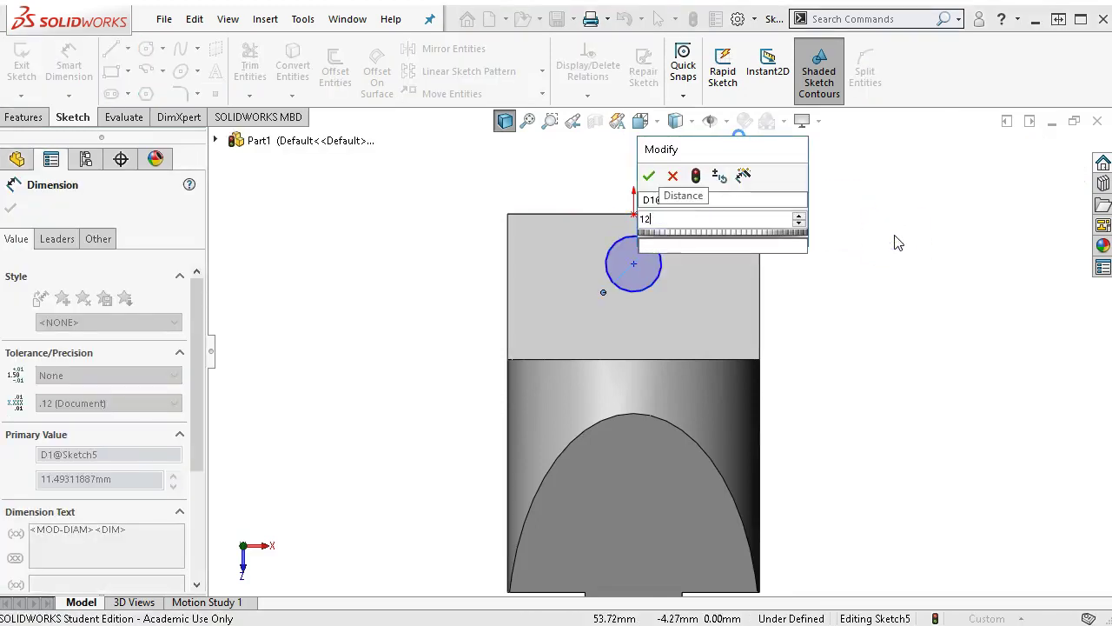
{"action": "key", "text": "Return"}
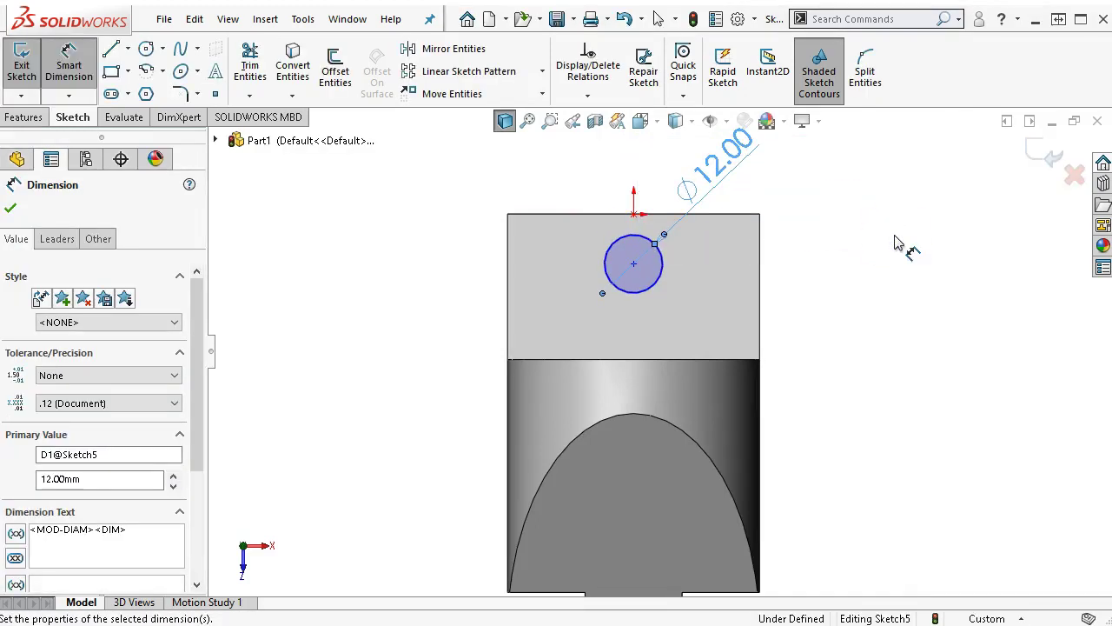
Dimension the circle's distance from the flat face's rear edge as 12 mm
{"action": "left_click", "coordinate": [609, 247]}
{"action": "left_click", "coordinate": [608, 214]}
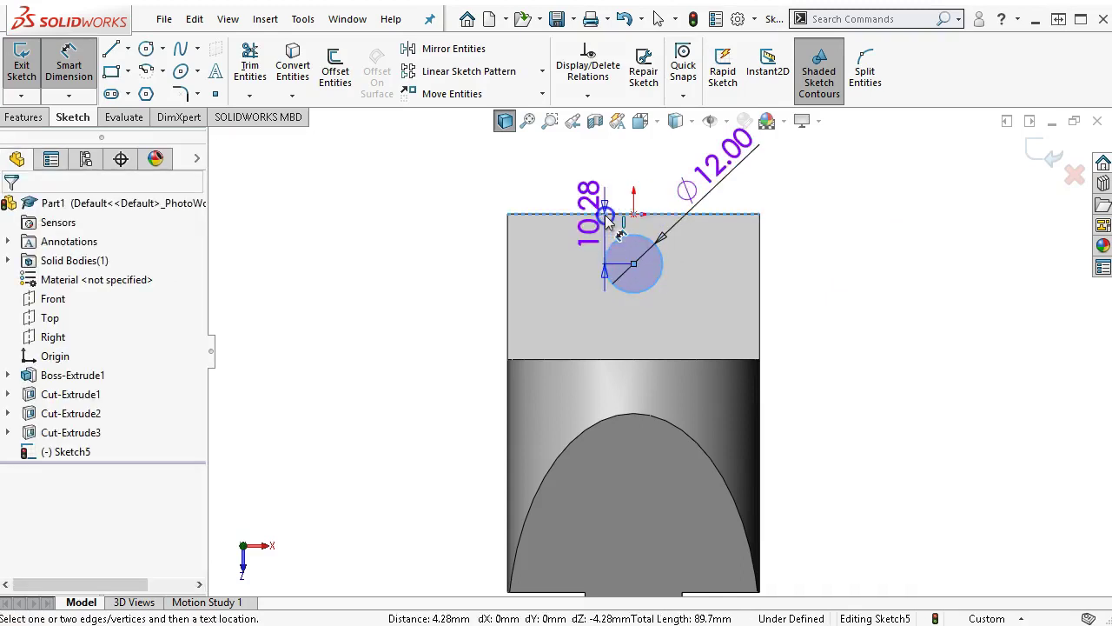
{"action": "left_click", "coordinate": [406, 241]}
{"action": "type", "text": "12"}
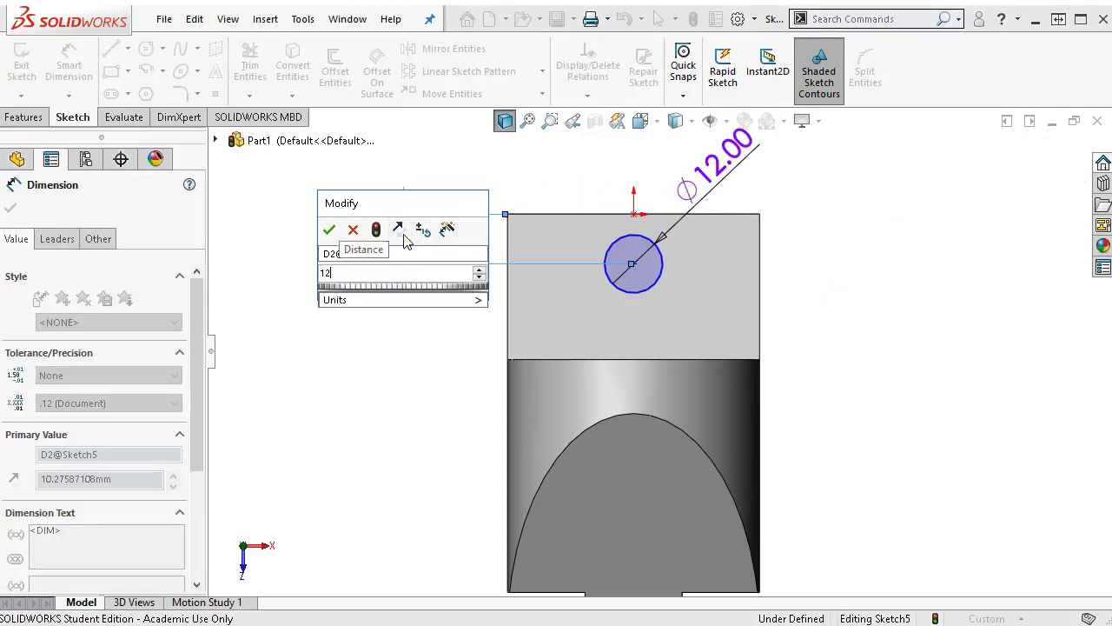
{"action": "key", "text": "Return"}
{"action": "right_click", "coordinate": [776, 243]}
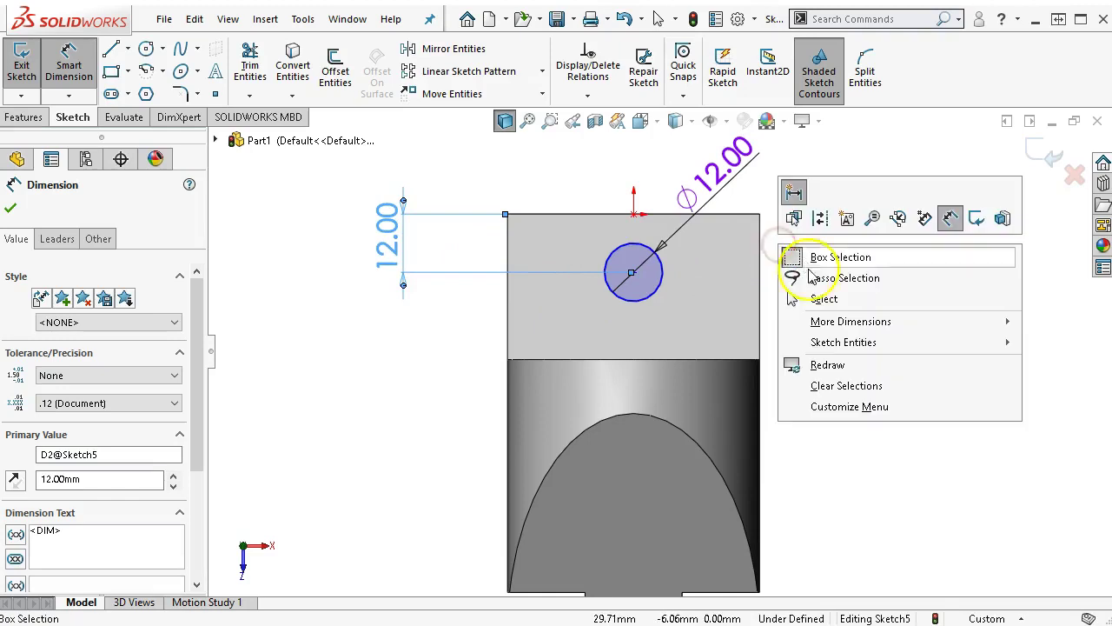
{"action": "left_click", "coordinate": [822, 292]}
Add a vertical relation between the circle's centre point and the origin
{"action": "left_click", "coordinate": [634, 272]}
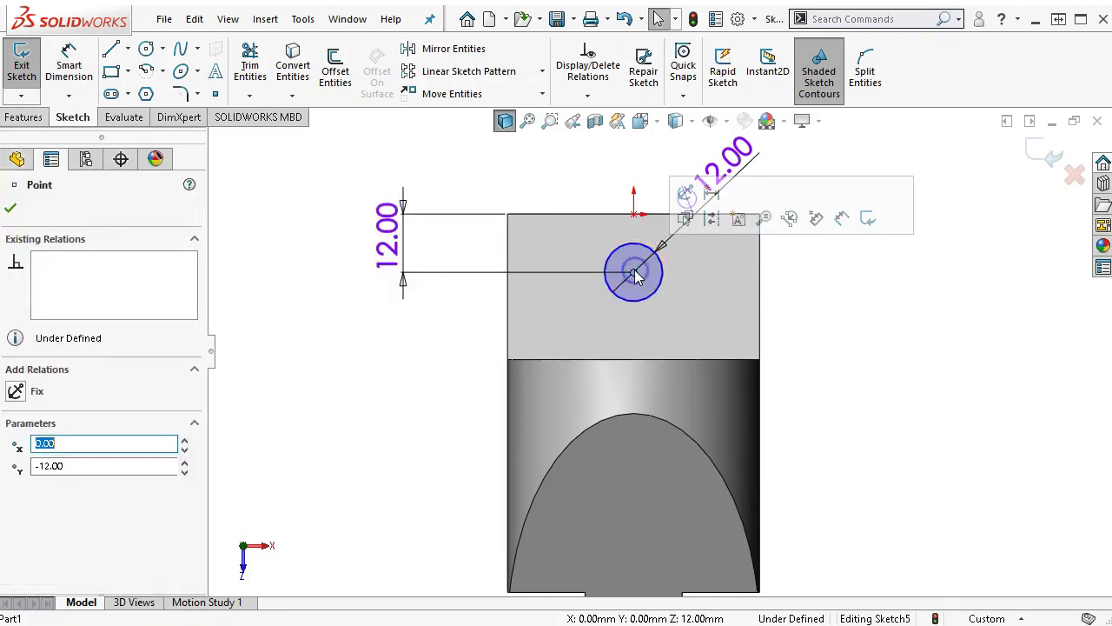
{"action": "mouse_move", "coordinate": [634, 272]}
{"action": "left_mouse_down"}
{"action": "mouse_move", "coordinate": [754, 277]}
{"action": "mouse_move", "coordinate": [543, 275]}
{"action": "mouse_move", "coordinate": [662, 276]}
{"action": "mouse_move", "coordinate": [635, 274]}
{"action": "left_mouse_up"}
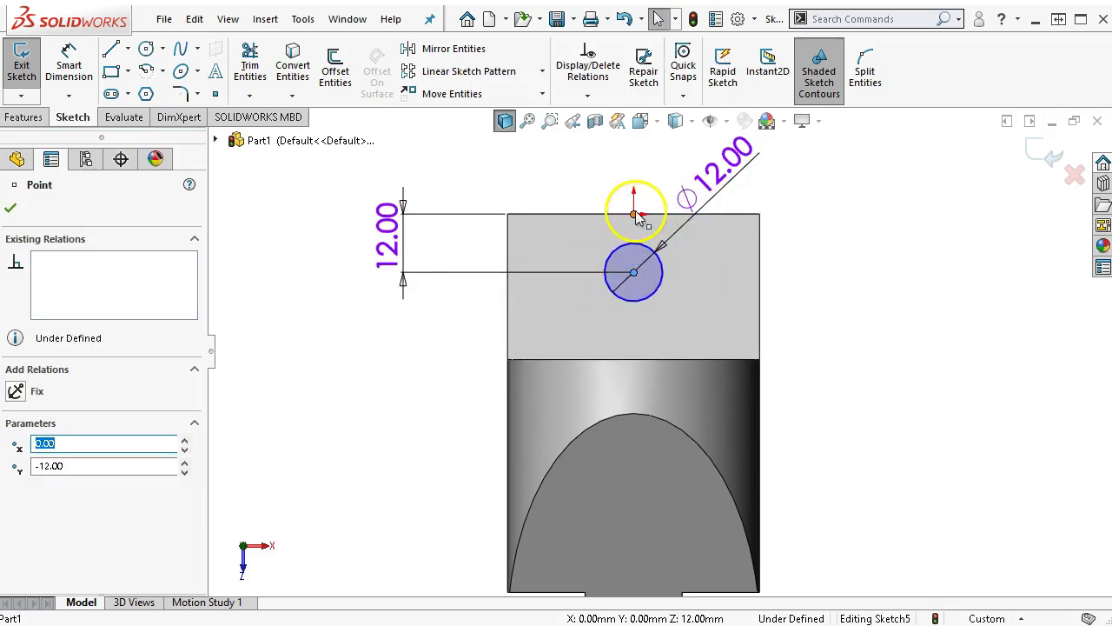
{"action": "left_click", "coordinate": [634, 214], "text": "ctrl"}
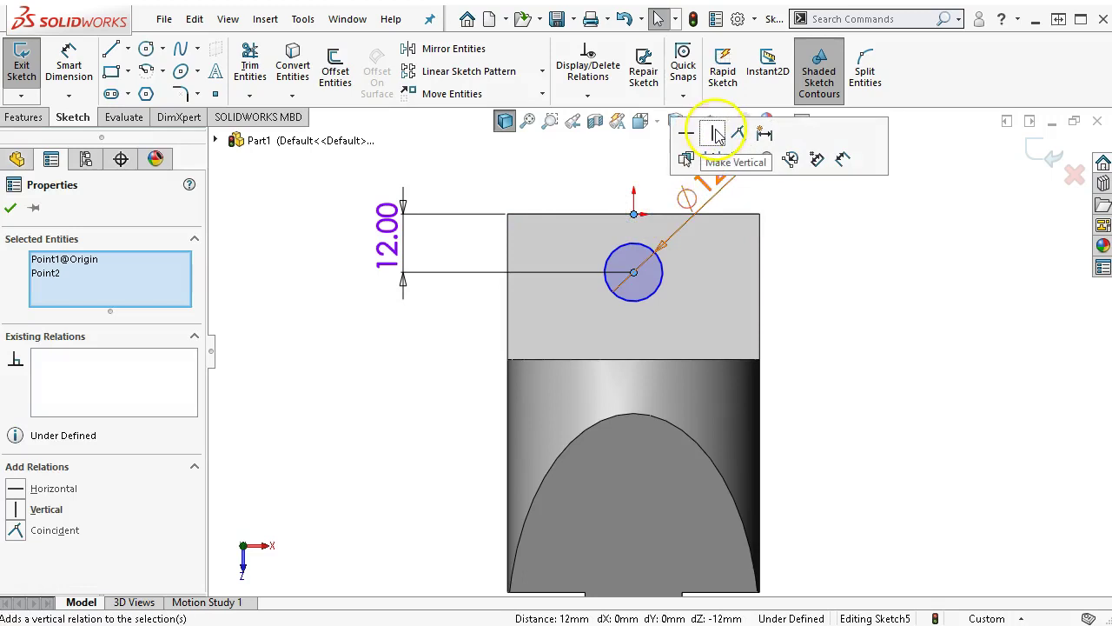
{"action": "left_click", "coordinate": [716, 135]}
{"action": "left_click", "coordinate": [847, 331]}
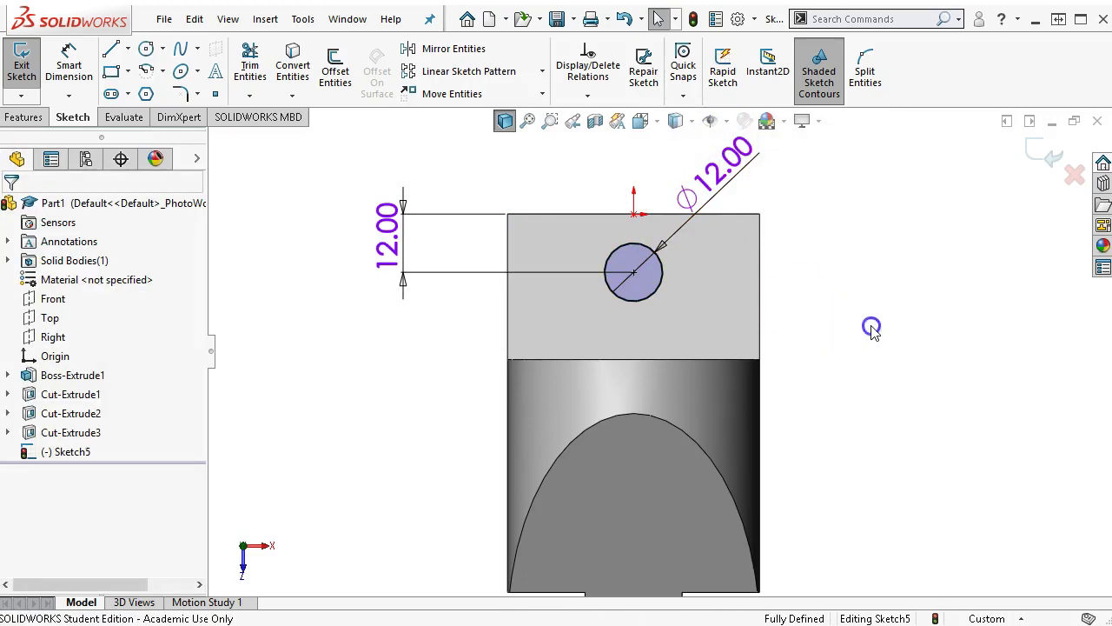
Extrude-cut the 12 mm circle with Through All to make the hole in the rear step, and show the part in isometric view
{"action": "key", "text": "ctrl+7"}
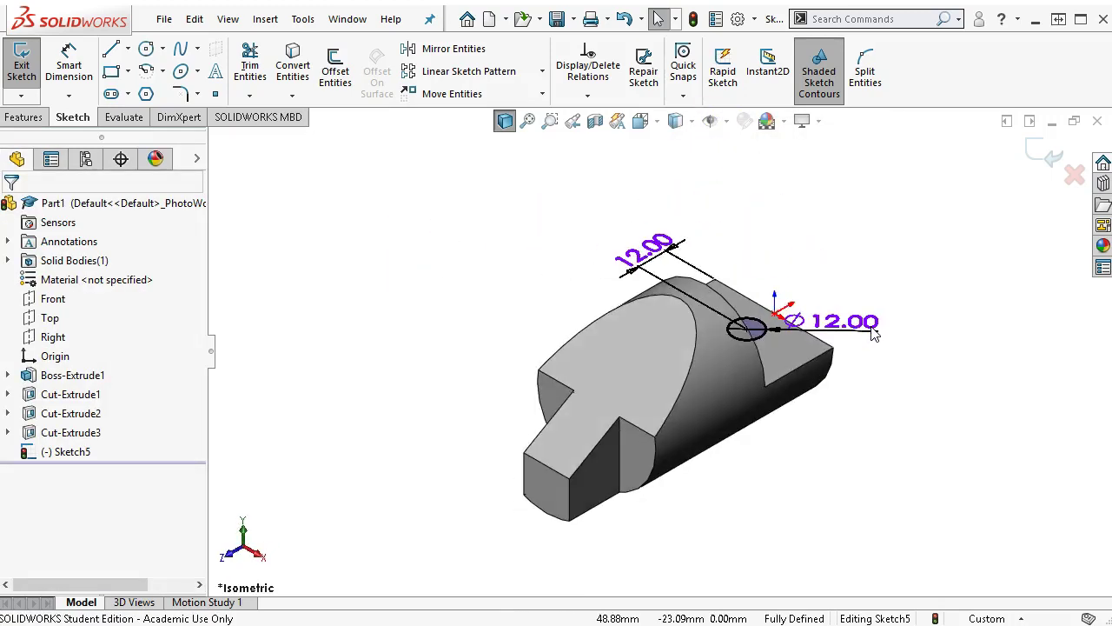
{"action": "left_click", "coordinate": [240, 176]}
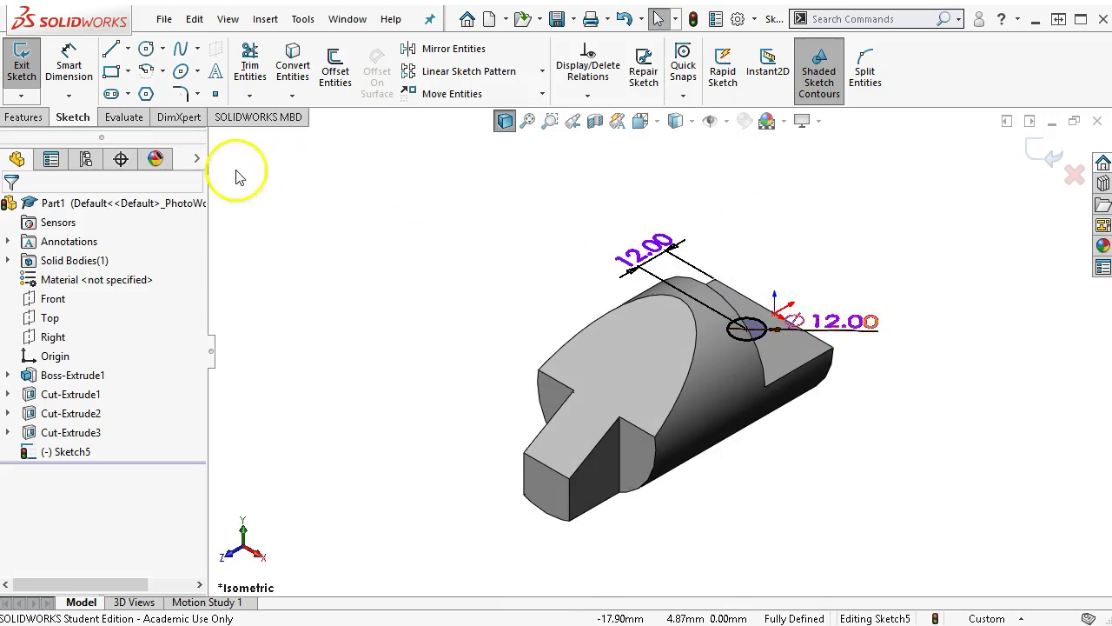
{"action": "left_click", "coordinate": [26, 117]}
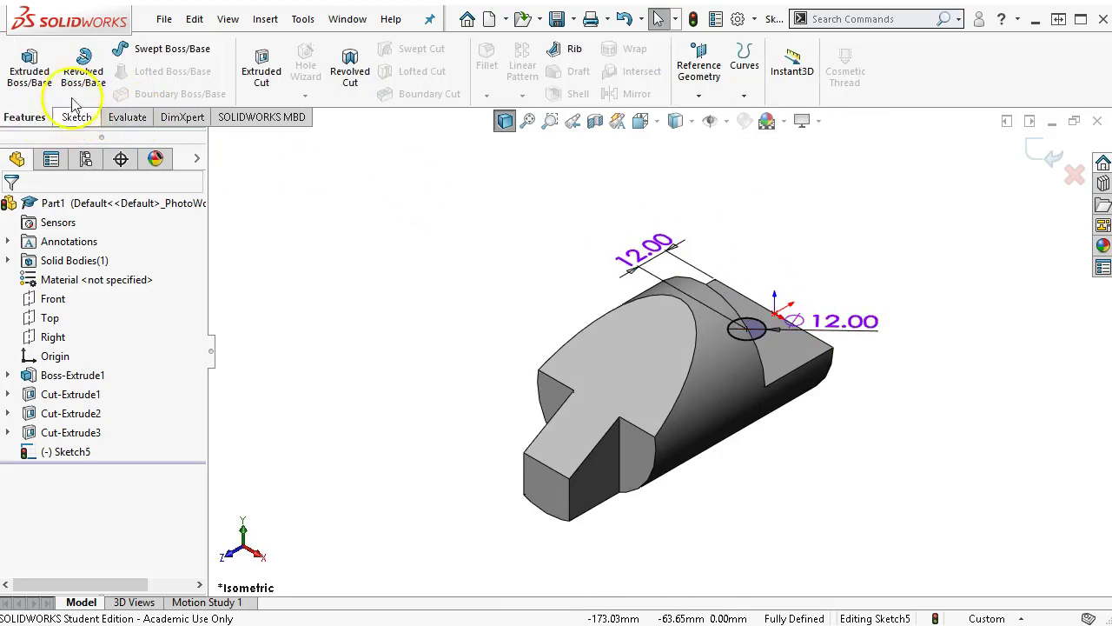
{"action": "left_click", "coordinate": [257, 72]}
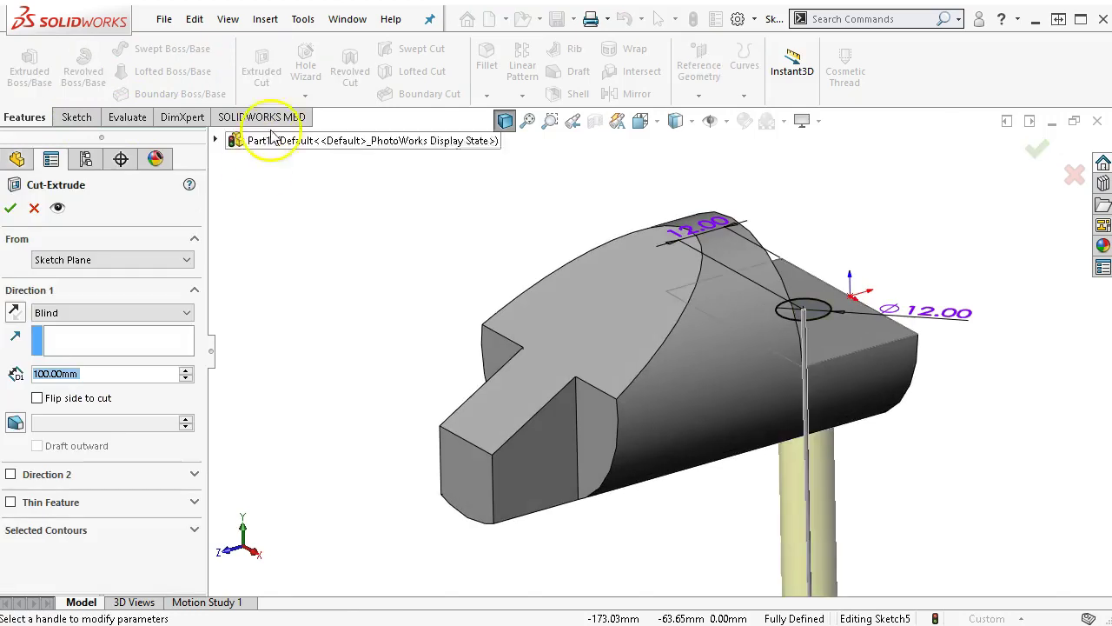
{"action": "left_click", "coordinate": [125, 315]}
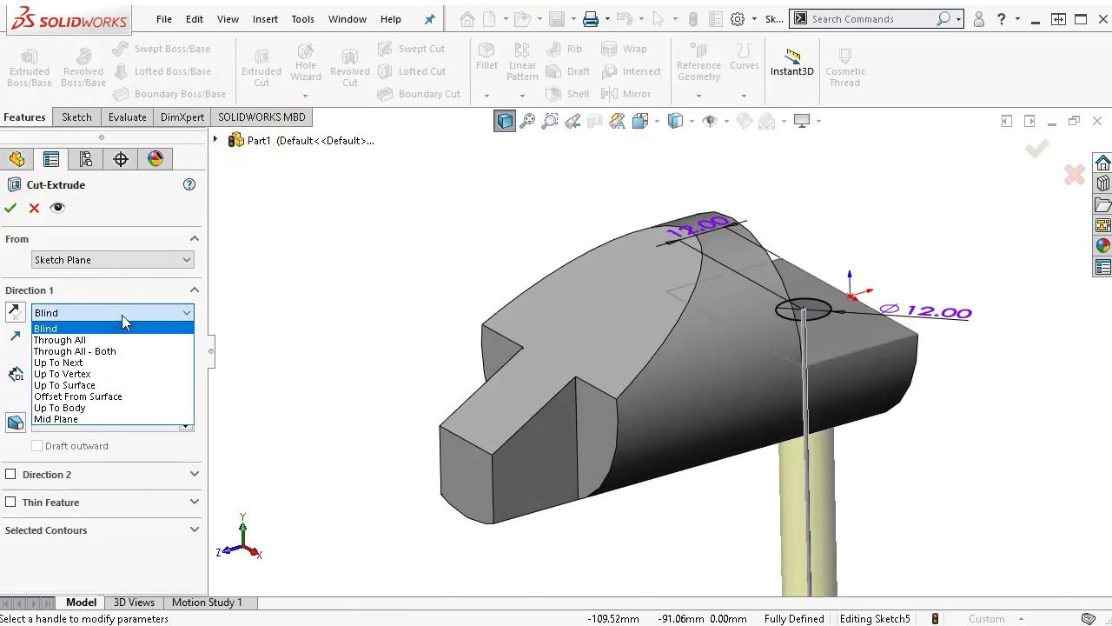
{"action": "left_click", "coordinate": [124, 340]}
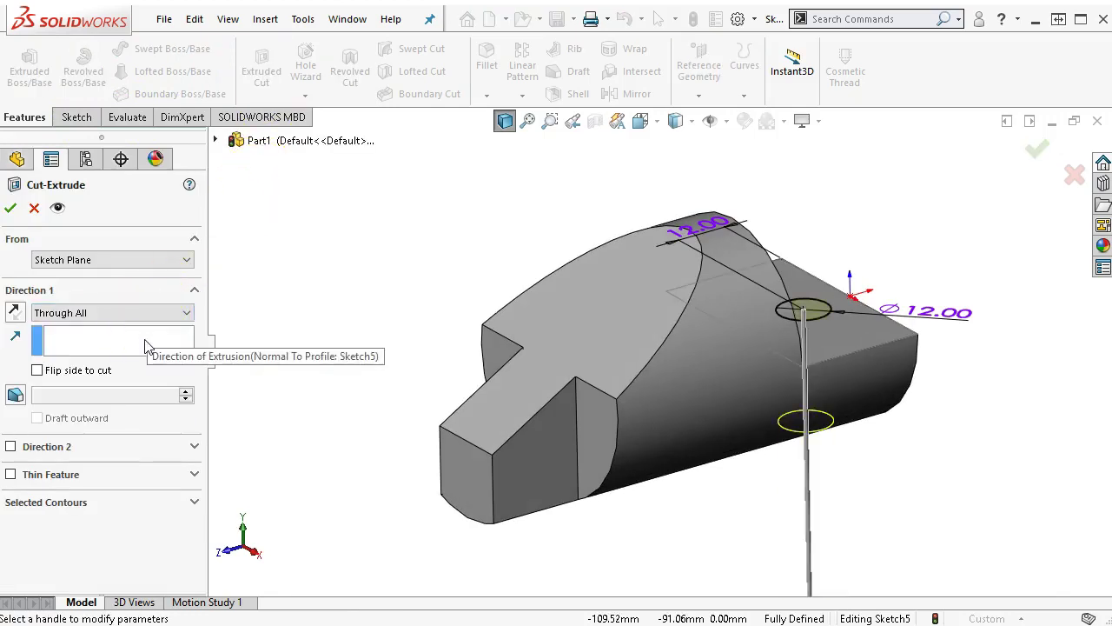
{"action": "left_click", "coordinate": [11, 208]}
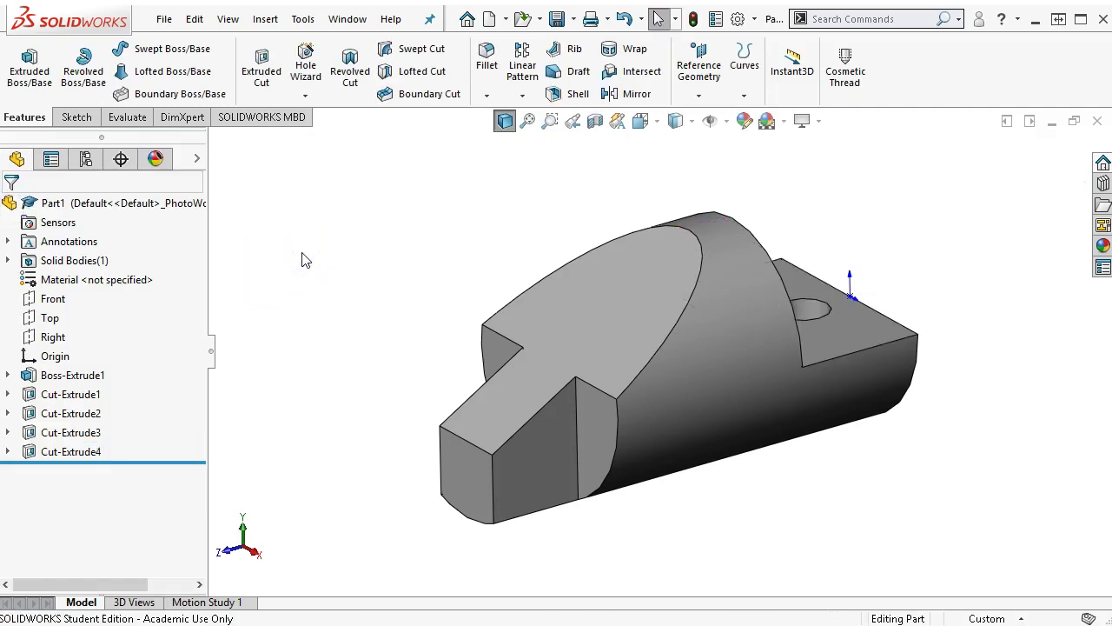
{"action": "key", "text": "ctrl+7"}
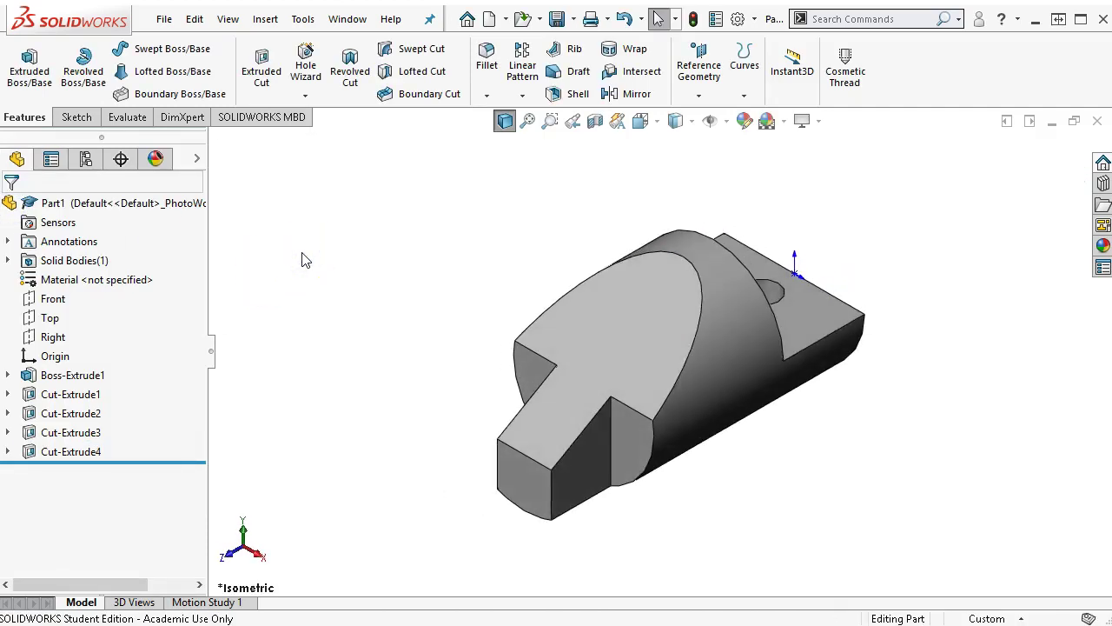